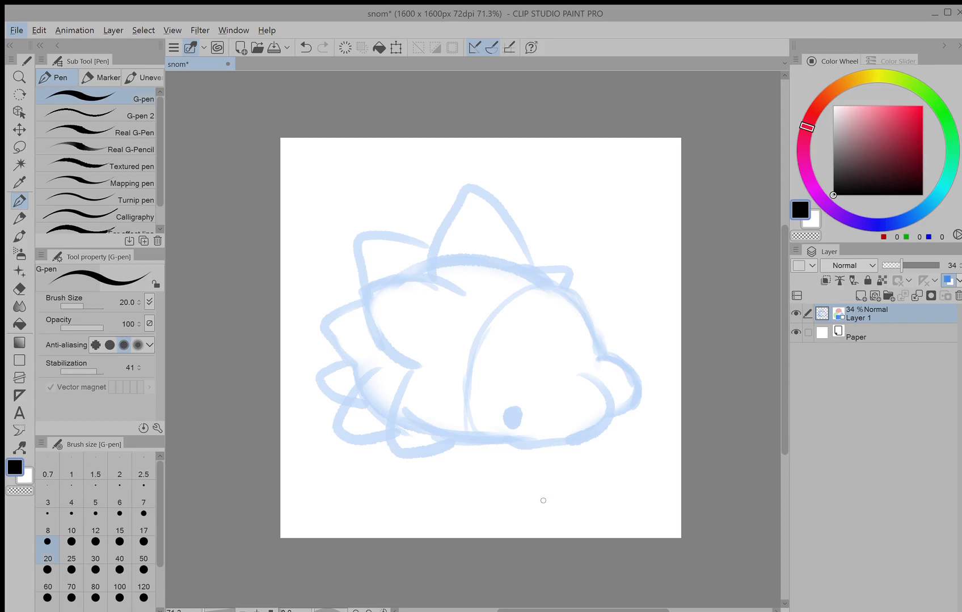
Add Layer 2 above the blue sketch and pick the textured pen for inking.
click(874, 295)
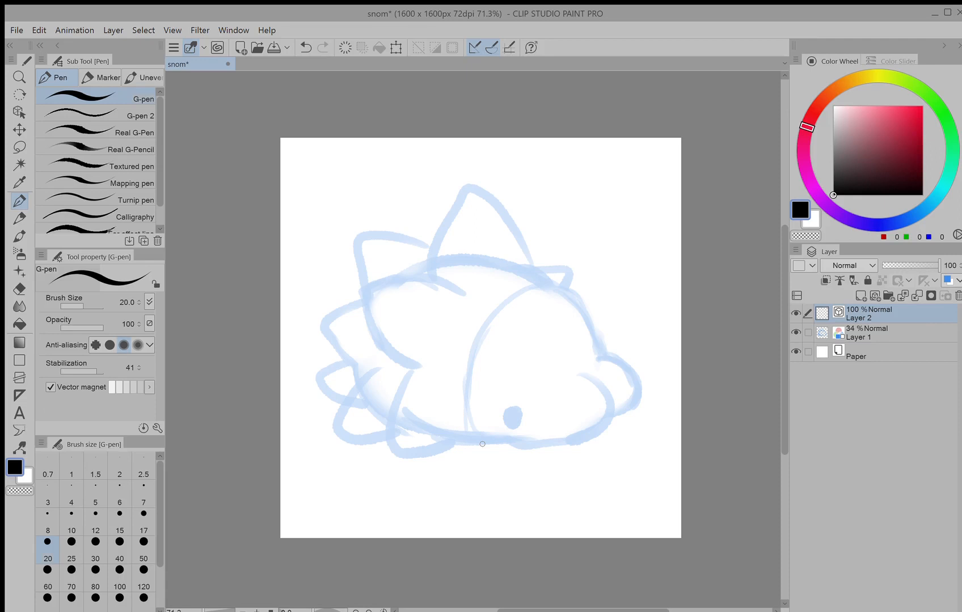
click(127, 167)
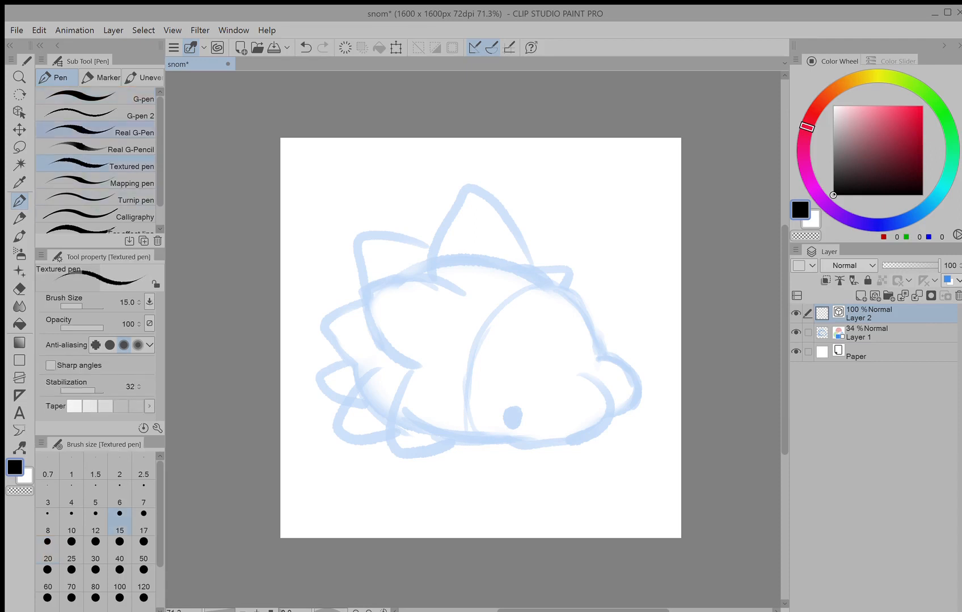
Ink a black arched stroke over the sketch's top spike, then take up the Object tool.
mouse_move(428, 278)
mouse_down()
mouse_move(485, 197)
mouse_move(534, 274)
mouse_up()
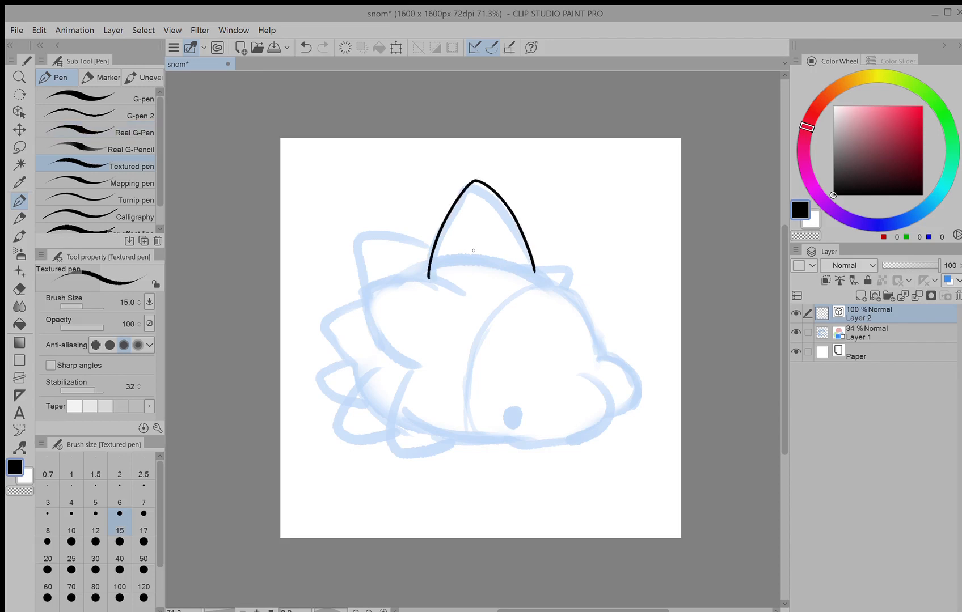
click(19, 111)
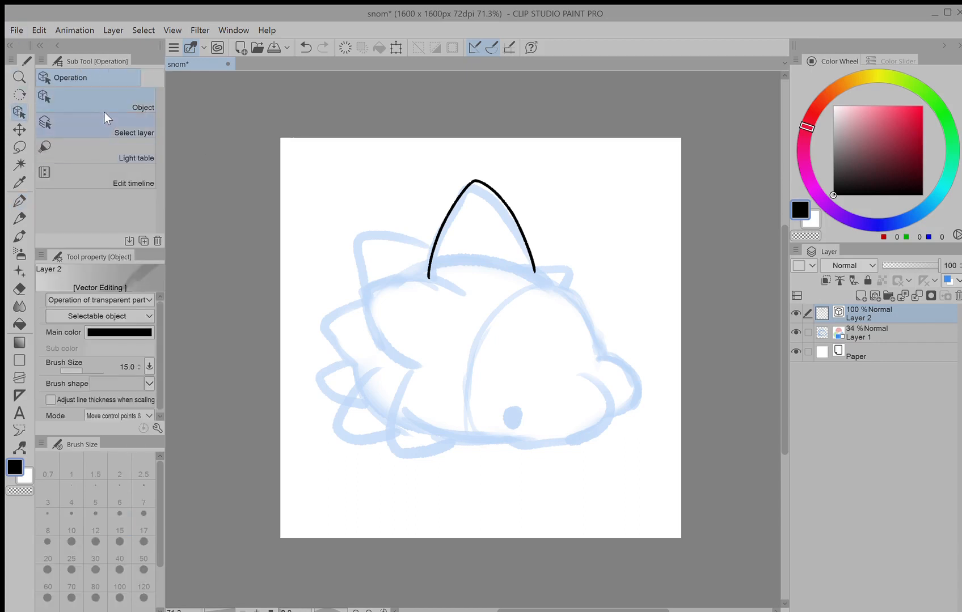
Squash the arch flatter, rotate it into a vertical arc and stretch it wider to the right.
click(456, 200)
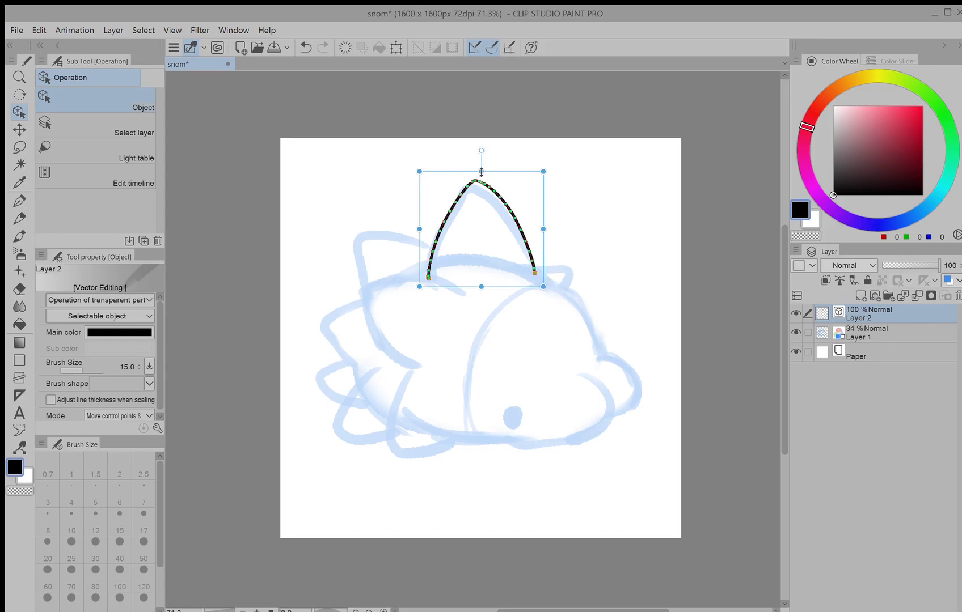
drag(481, 172, 465, 238)
click(557, 259)
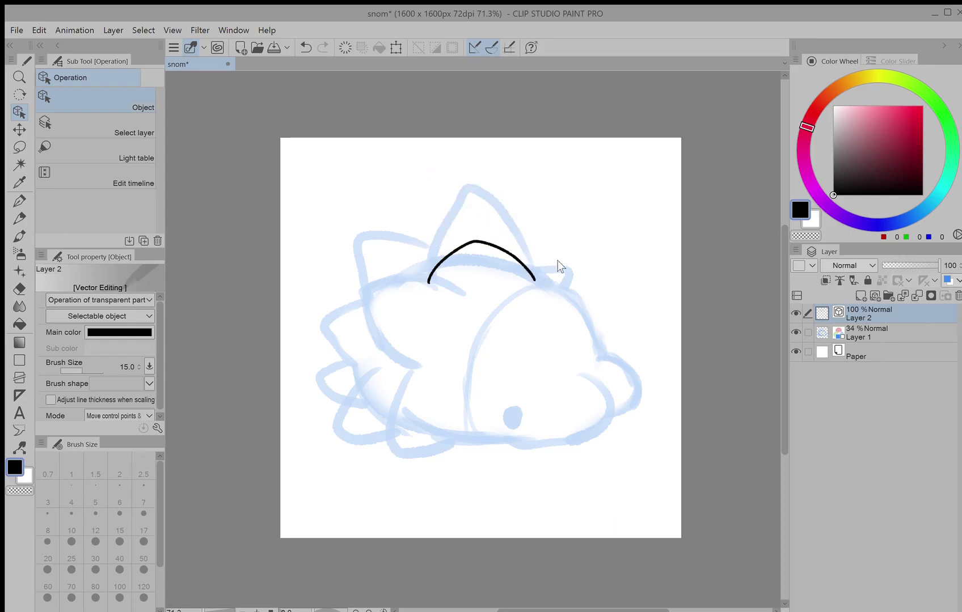
click(513, 251)
drag(553, 260, 453, 385)
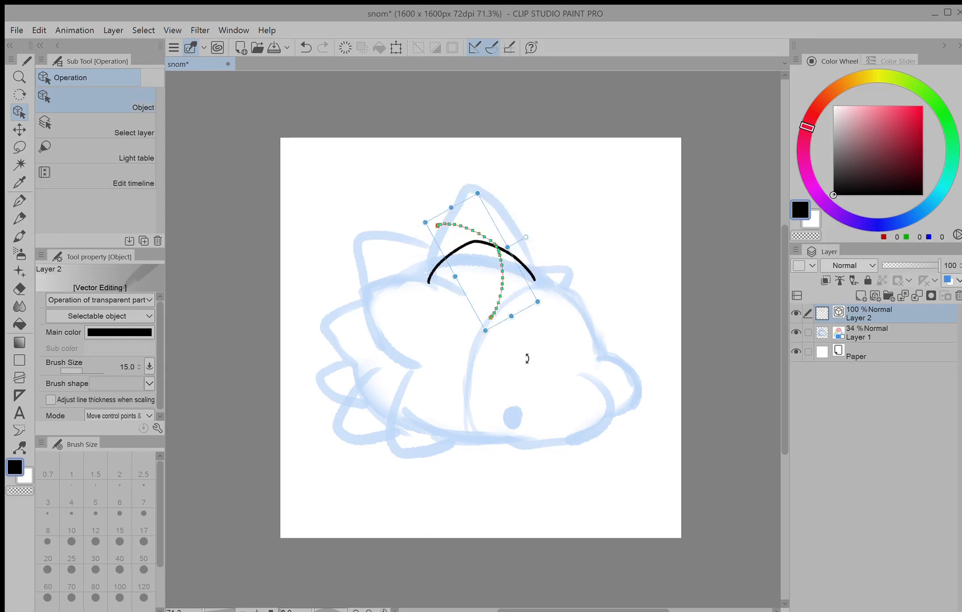
drag(510, 269, 614, 287)
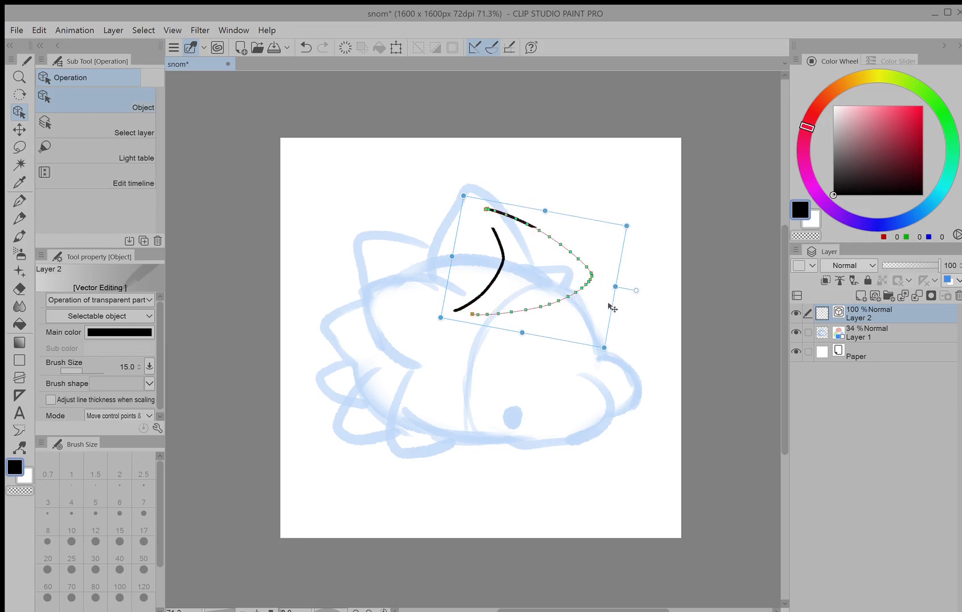
click(524, 395)
Flatten the arc, rotate it diagonal and enlarge it toward the upper left above the sketch.
click(559, 246)
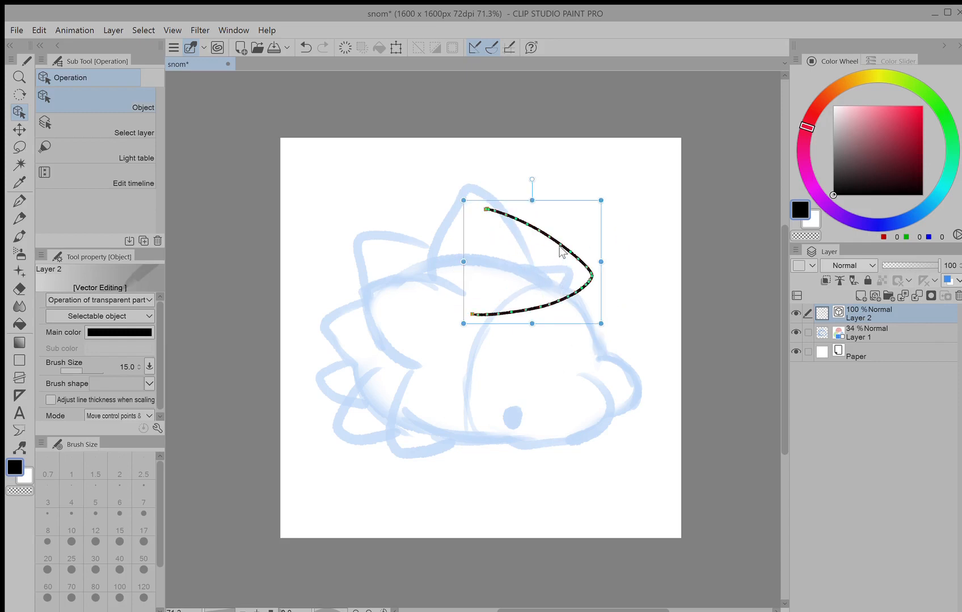
drag(531, 200, 532, 256)
click(565, 267)
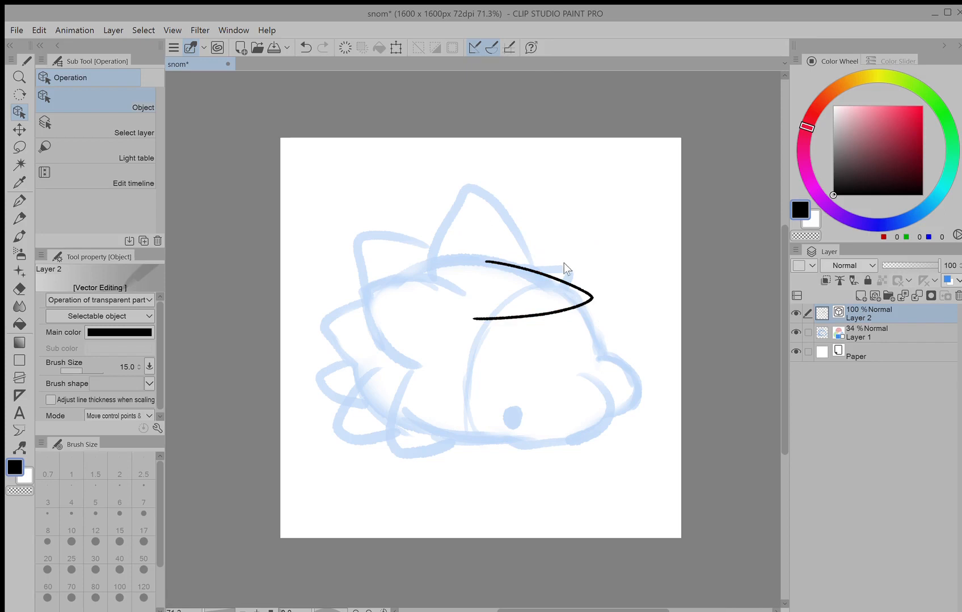
click(562, 279)
drag(615, 292, 435, 231)
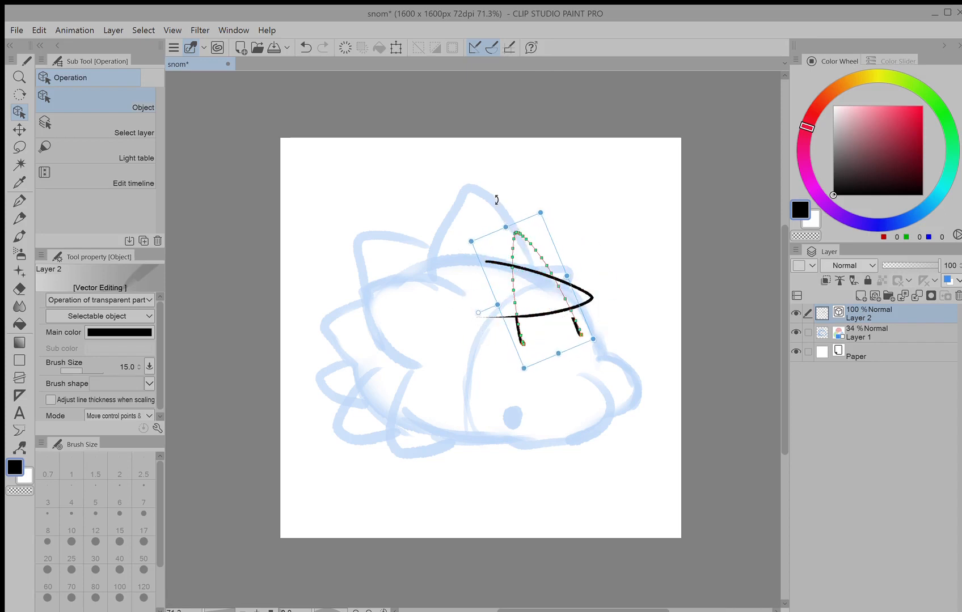
drag(493, 222, 441, 162)
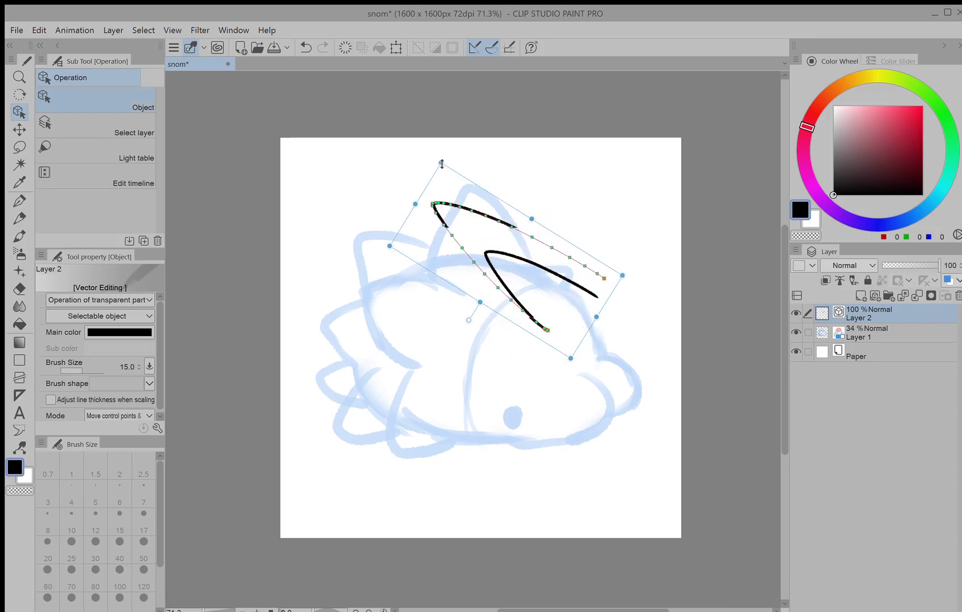
click(419, 347)
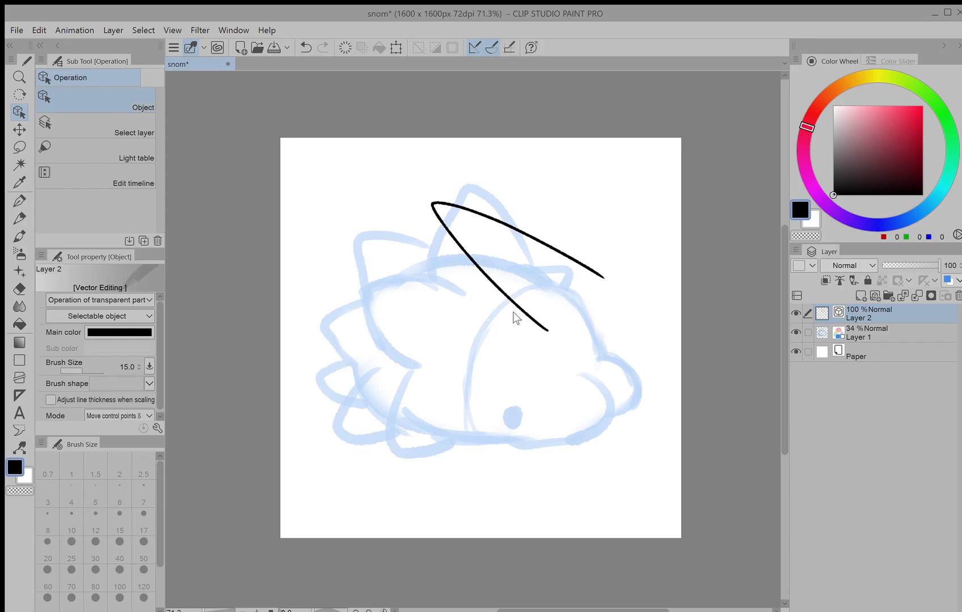
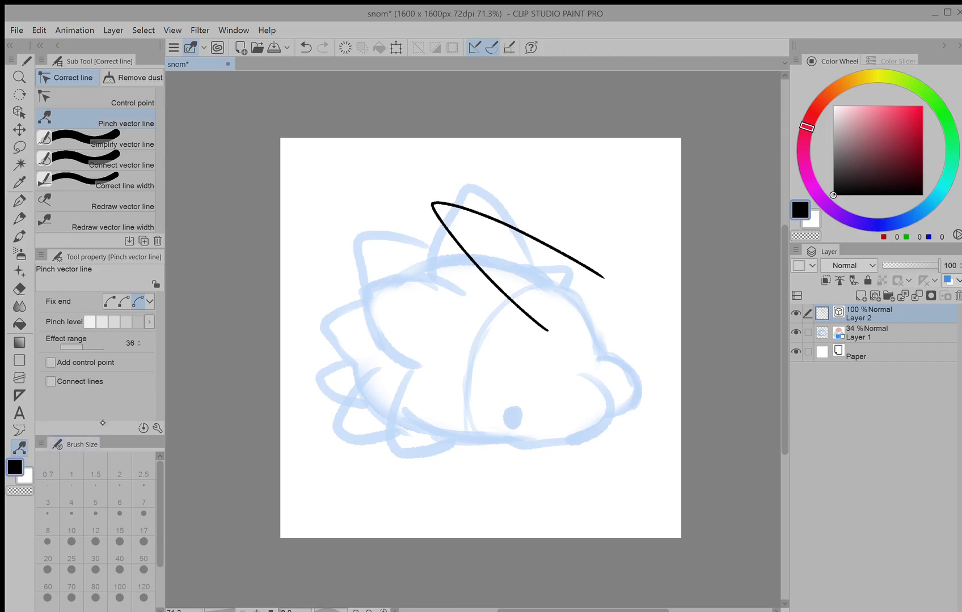
Pinch the black test stroke into a wavy line with a hooked end, lowering the pinch level partway through.
click(131, 128)
drag(532, 242, 525, 264)
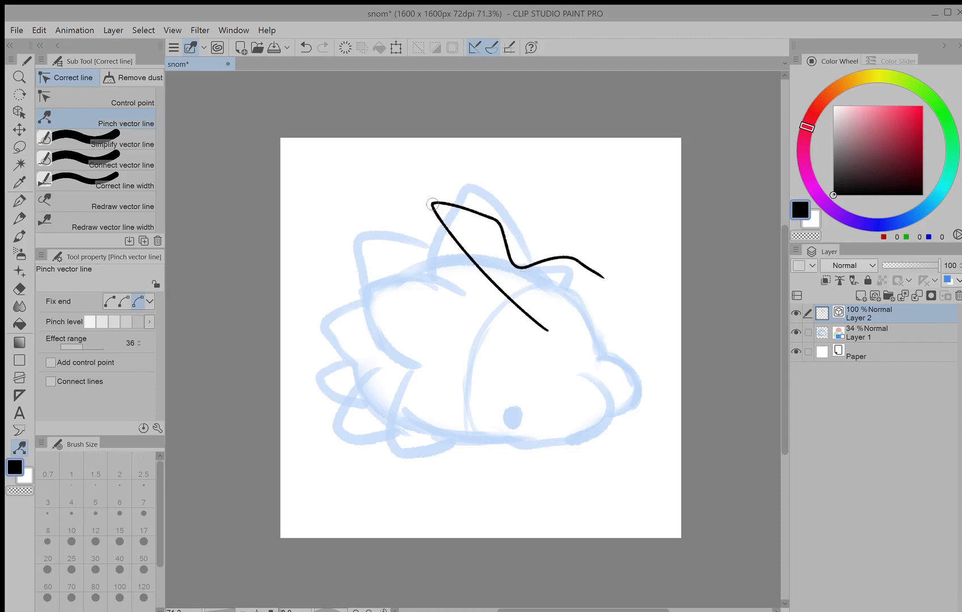
drag(432, 204, 418, 272)
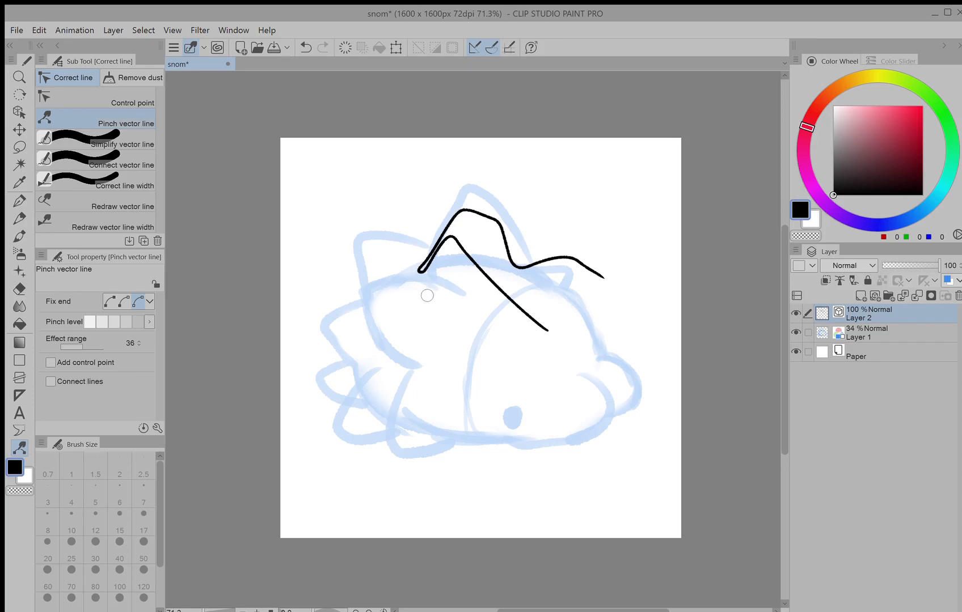
key(o)
click(455, 248)
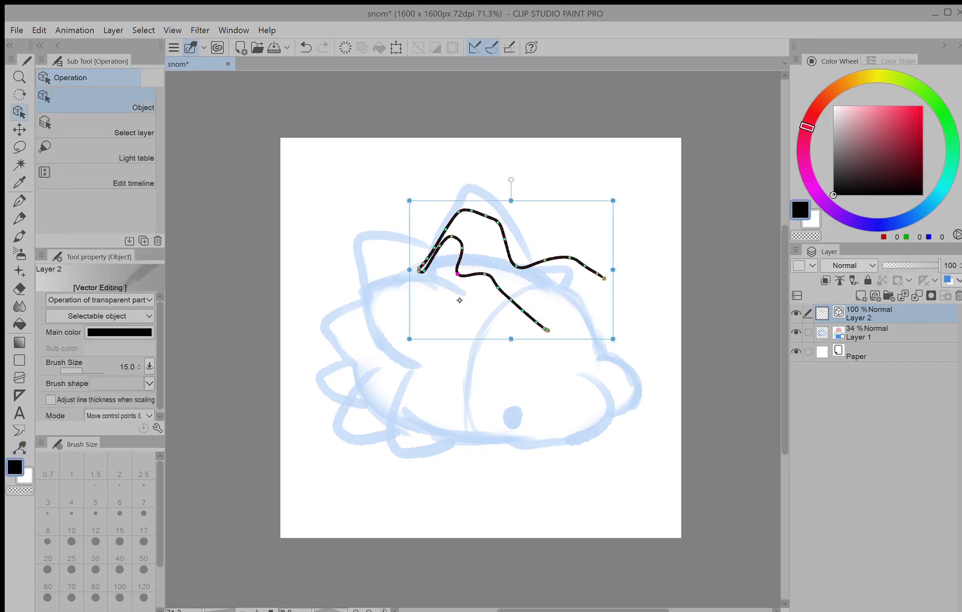
key(y)
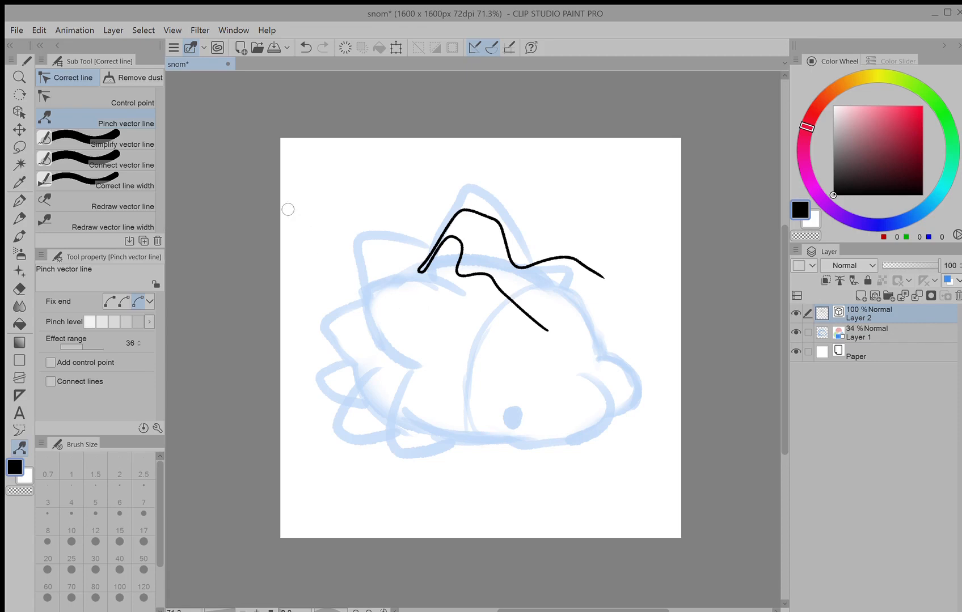
click(102, 324)
drag(522, 264, 518, 245)
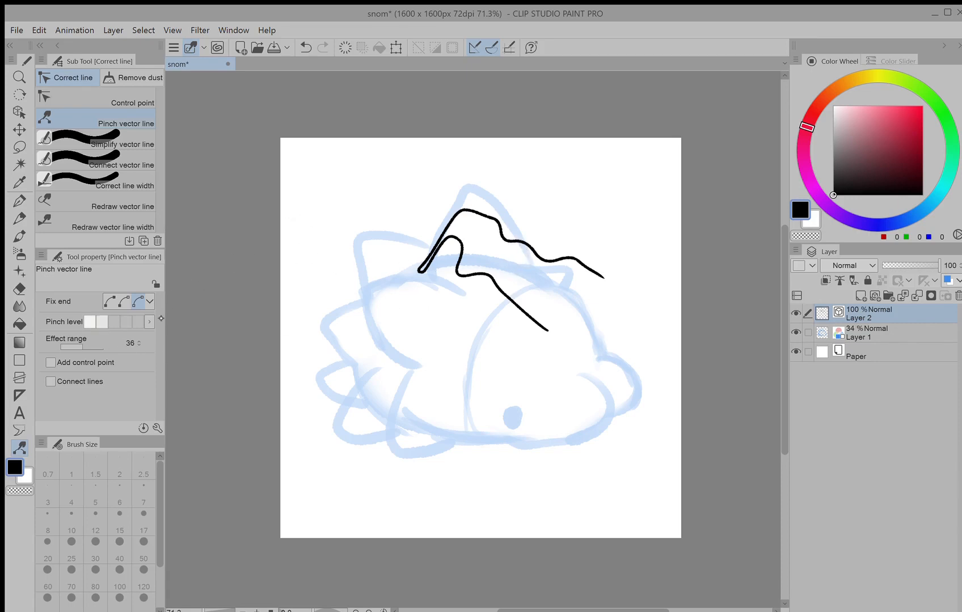
drag(483, 279, 451, 318)
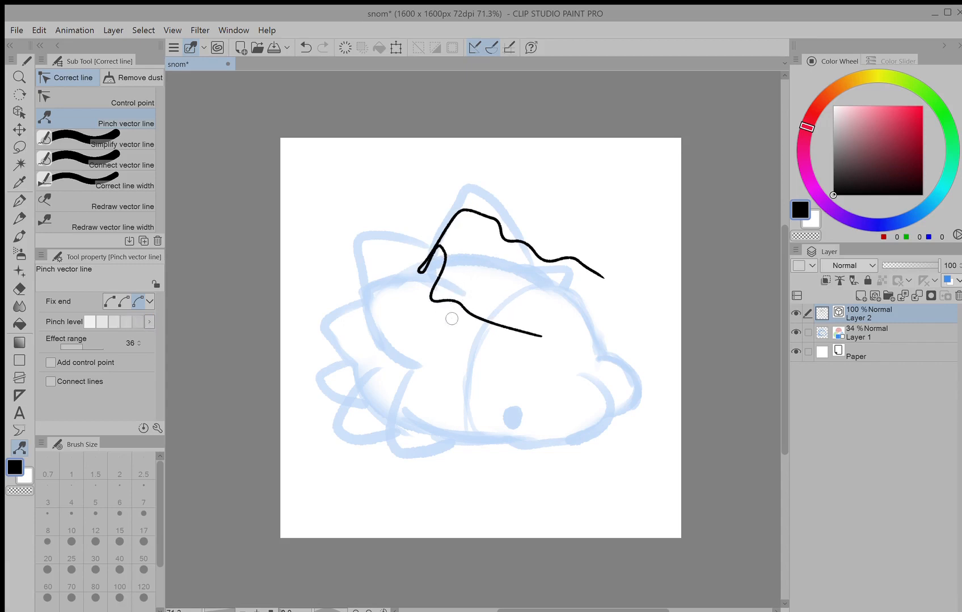
key(o)
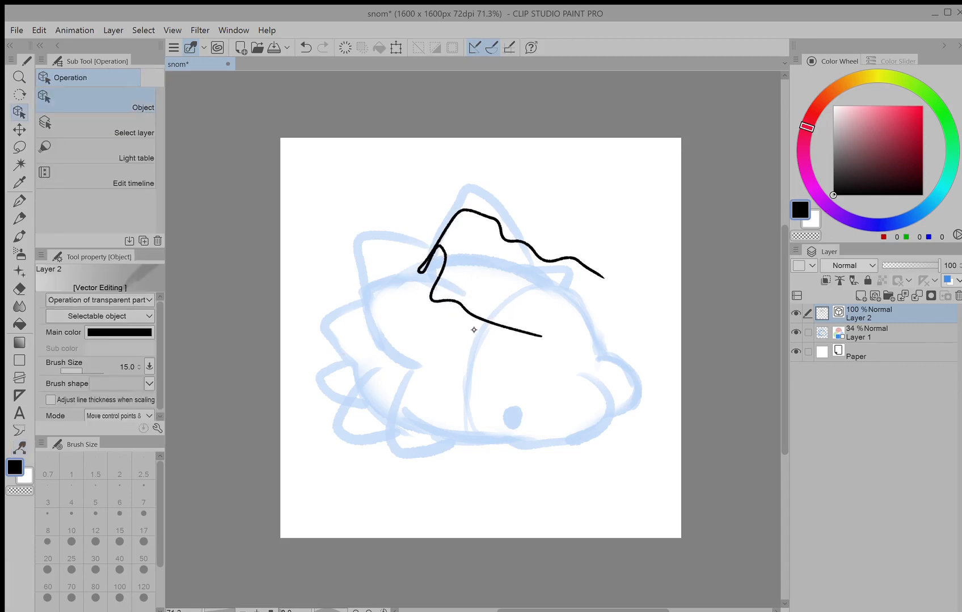
Select the wavy black test stroke and delete it, leaving only the blue sketch.
click(474, 314)
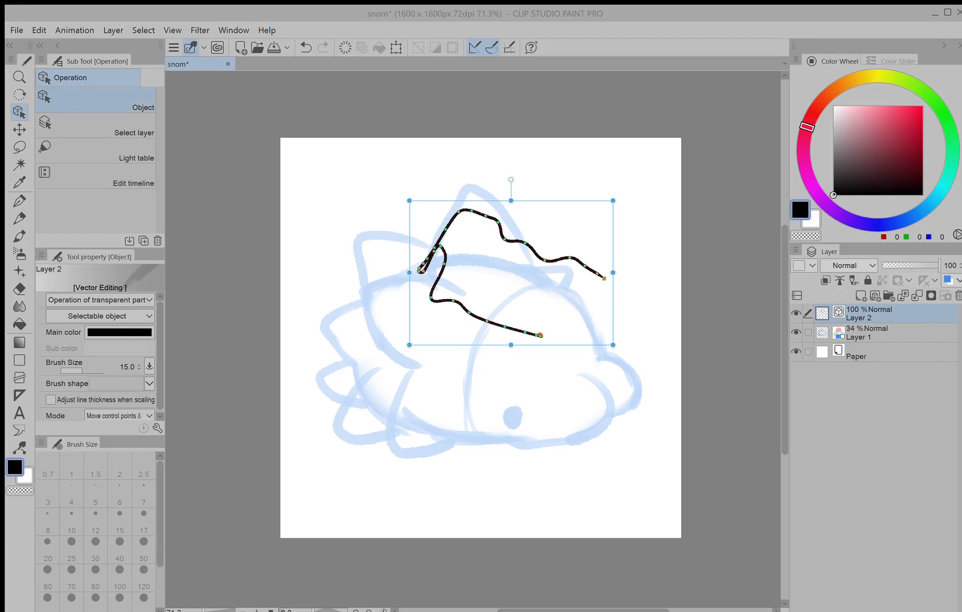
key(Delete)
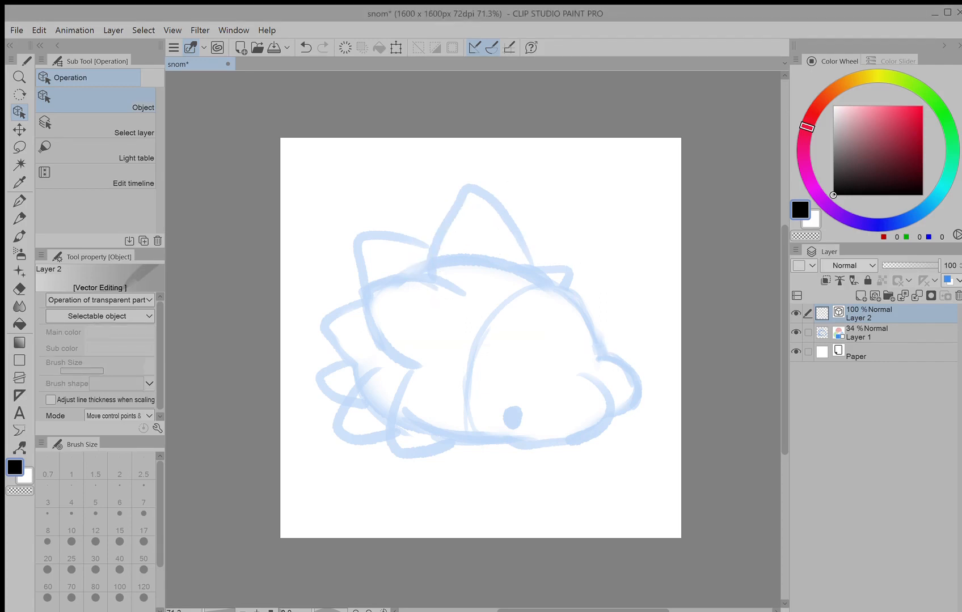
key(p)
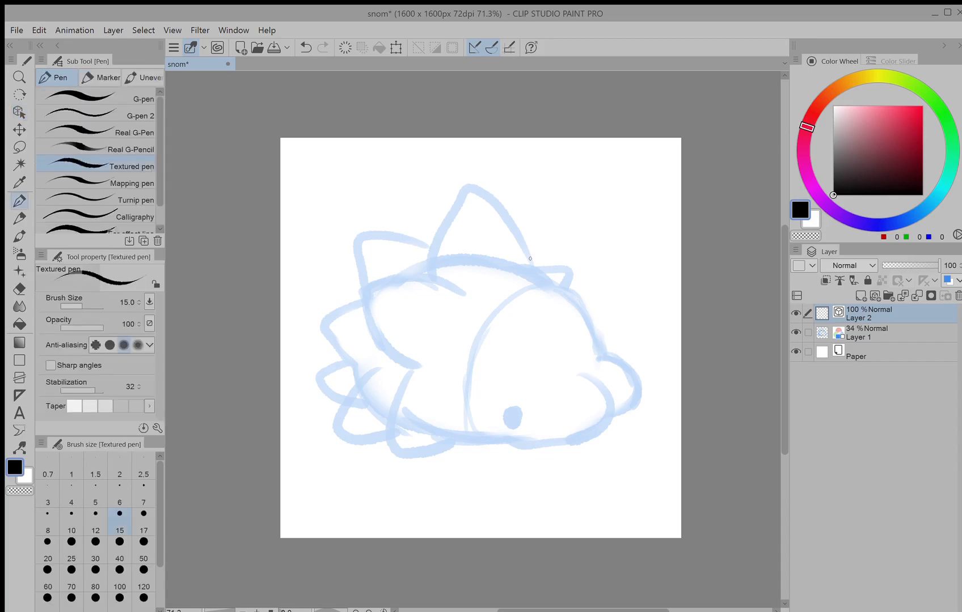
Ink the tall top spike and a second left spike in black with the Textured pen.
mouse_move(530, 267)
mouse_down()
mouse_move(465, 183)
mouse_move(441, 277)
mouse_move(400, 357)
mouse_up()
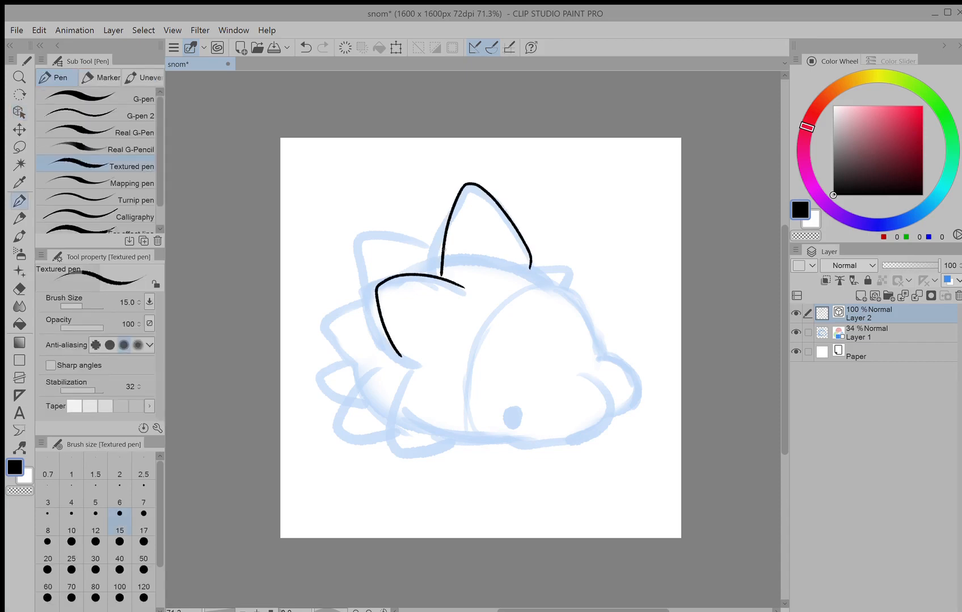
mouse_move(449, 249)
mouse_down()
mouse_move(373, 229)
mouse_move(395, 293)
mouse_up()
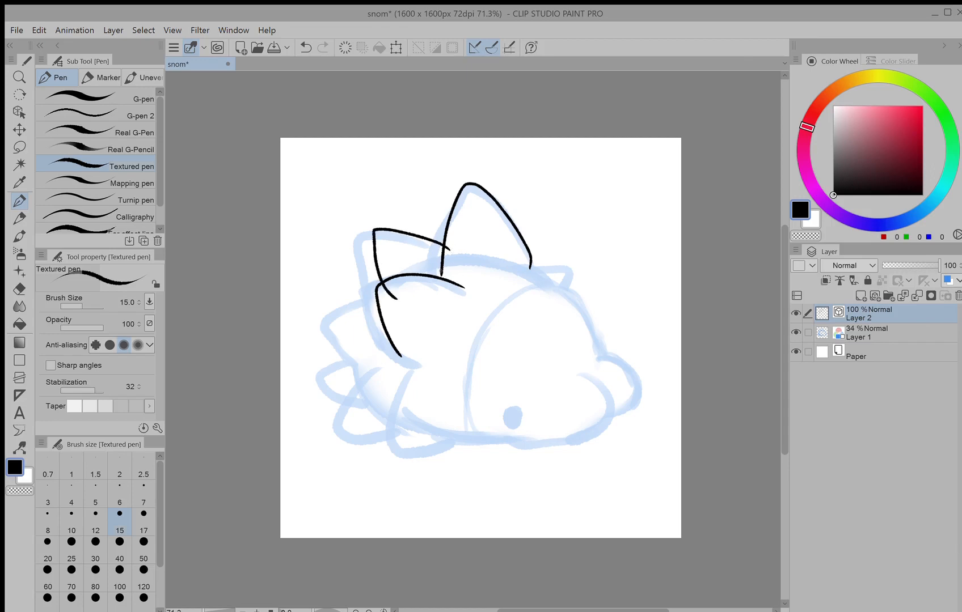
scroll(434, 273, up, 3)
scroll(433, 274, up, 1)
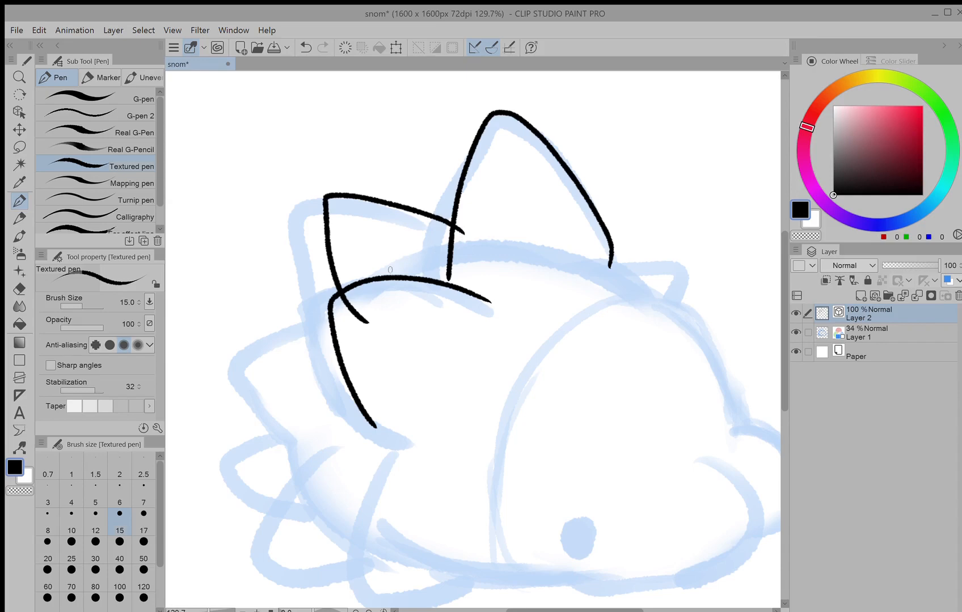
click(20, 288)
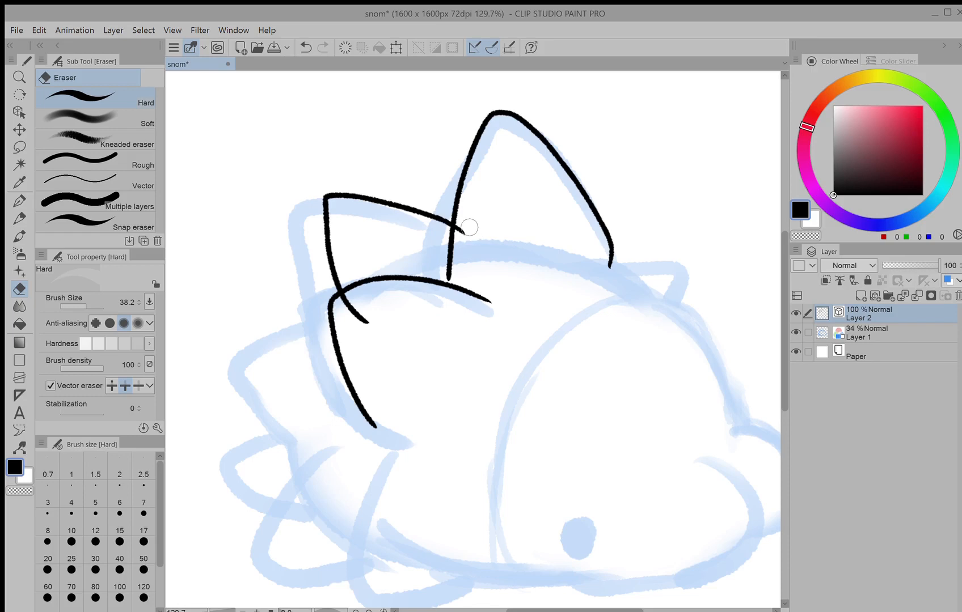
Erase the two overhanging line ends where the left spike crosses the other strokes.
drag(469, 228, 457, 225)
drag(374, 321, 356, 335)
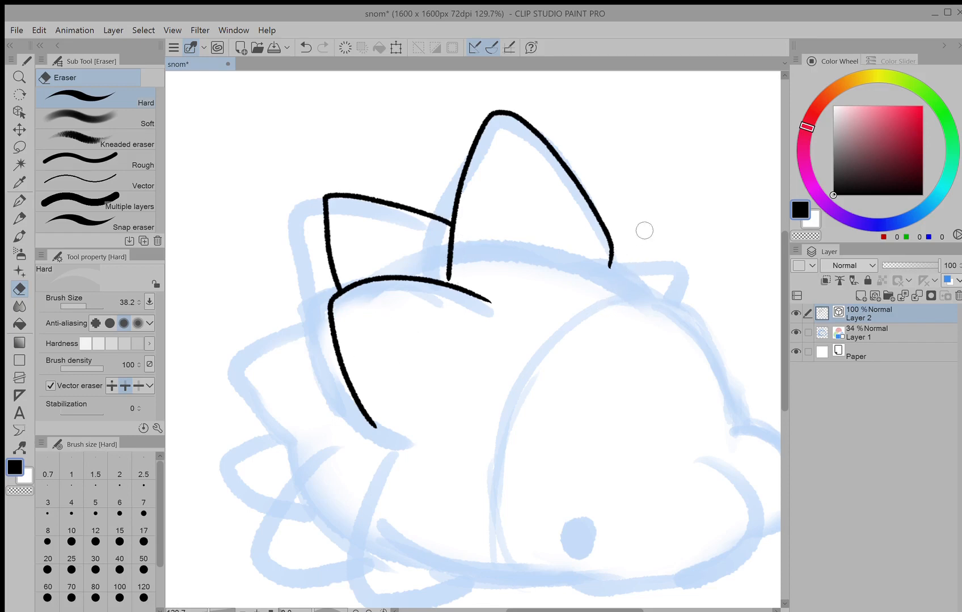
key(y)
scroll(440, 280, down, 2)
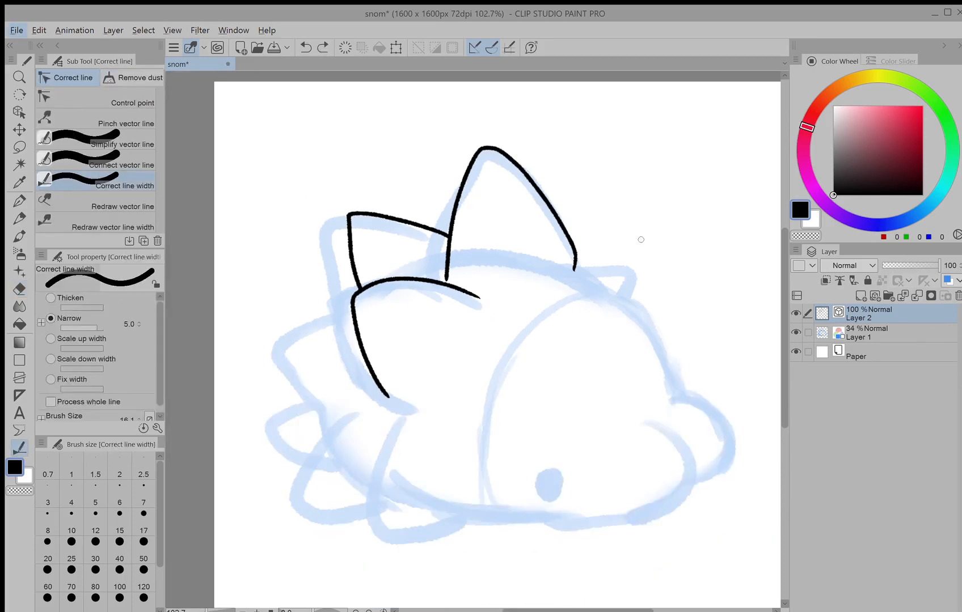
Box-select the left spike's lines and stretch them wider to the left, then deselect.
key(o)
drag(313, 208, 411, 372)
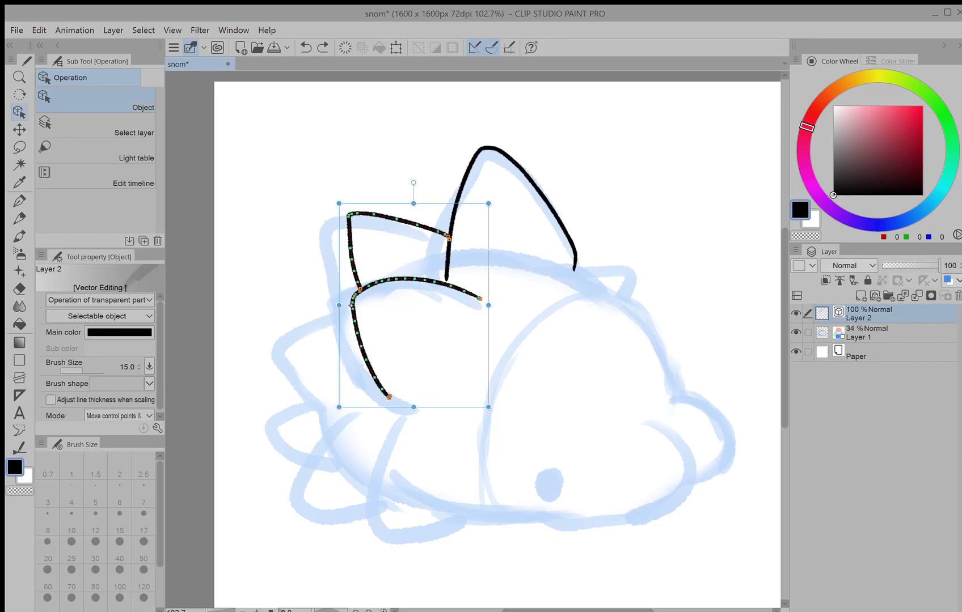
drag(339, 305, 314, 310)
click(318, 334)
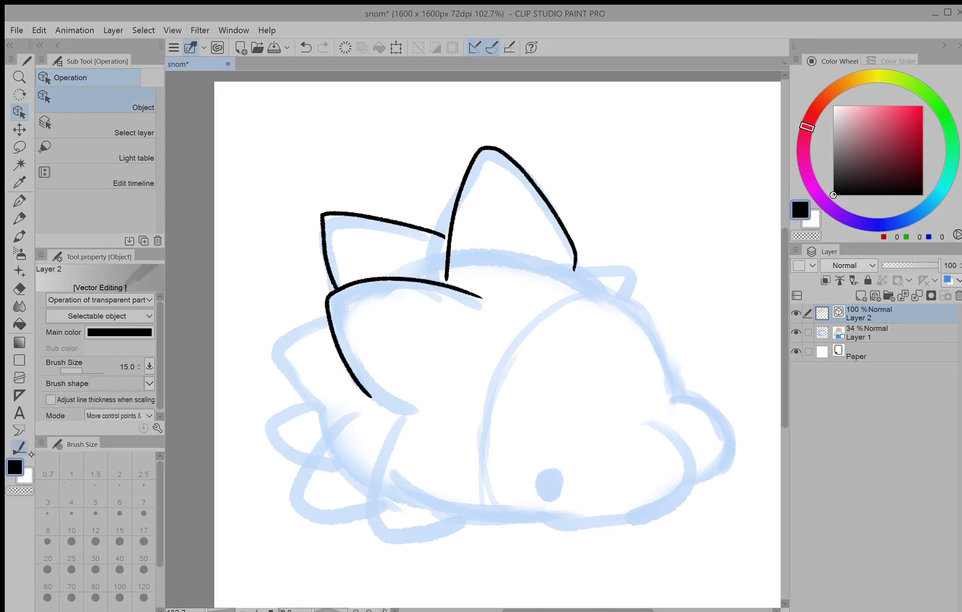
Thicken the top-left spike and the big spike's left line and narrow part of the spike lines.
click(19, 448)
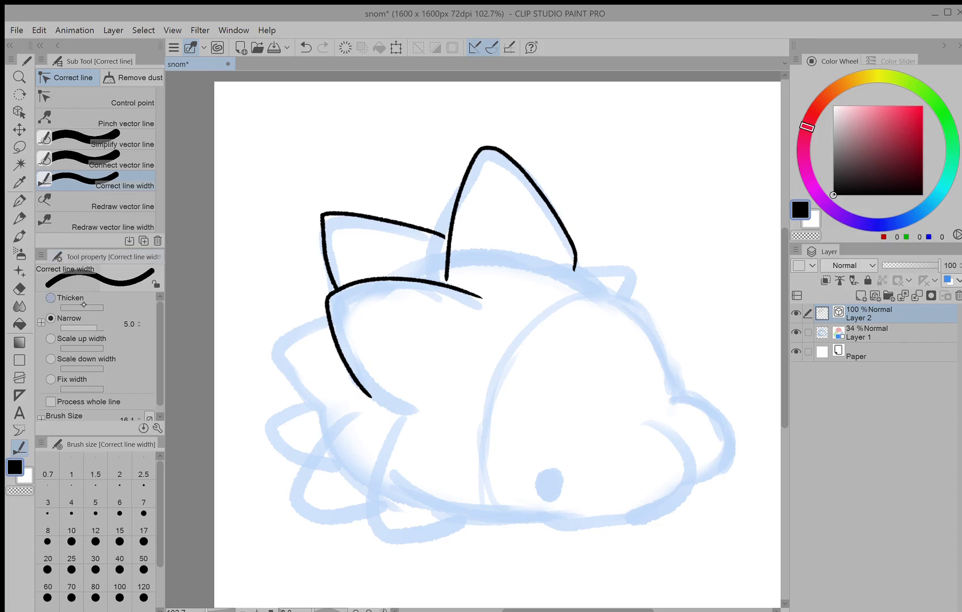
click(50, 298)
mouse_move(412, 194)
mouse_down()
mouse_move(391, 235)
mouse_move(402, 207)
mouse_up()
click(50, 318)
drag(481, 283, 455, 323)
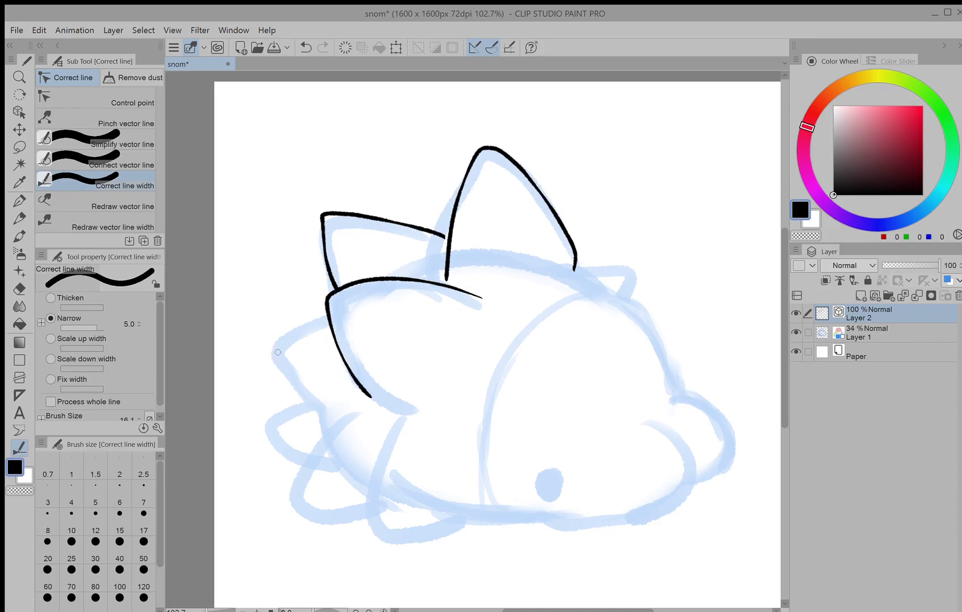
click(50, 298)
drag(456, 244, 467, 169)
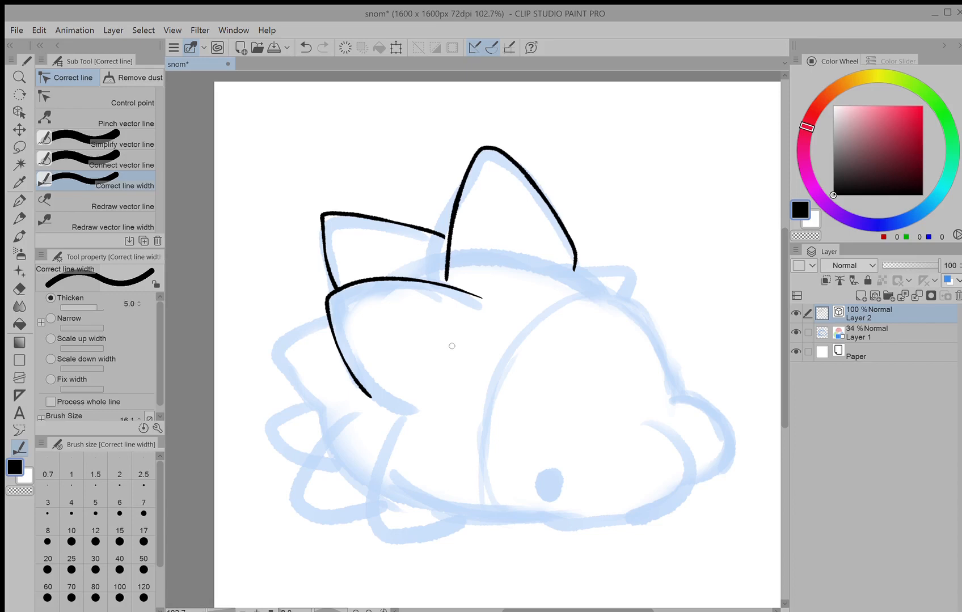
Leave width correction and get the Object selector ready for the ink lines.
key(alt)
key(Right)
key(Right)
key(Right)
key(Escape)
key(o)
Delete all existing ink lines and redraw the tall spike, top and left side outline.
key(ctrl+a)
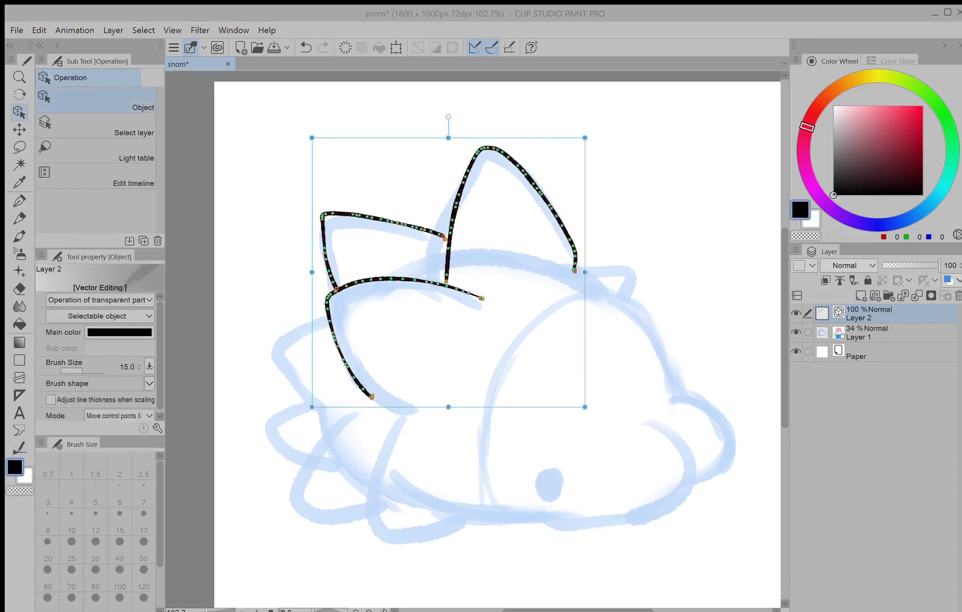
key(Delete)
key(p)
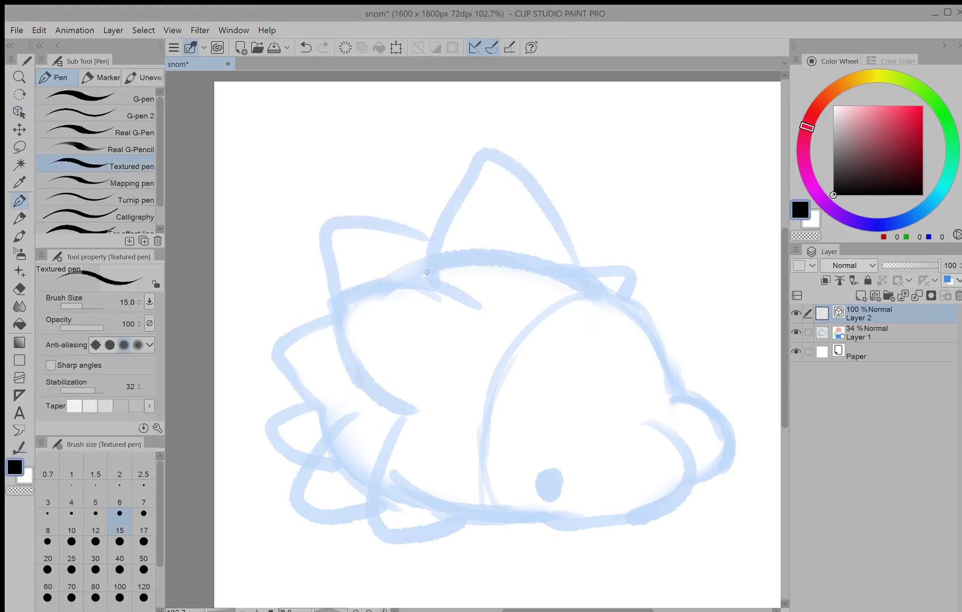
mouse_move(428, 275)
mouse_down()
mouse_move(458, 174)
mouse_move(563, 236)
mouse_move(574, 268)
mouse_up()
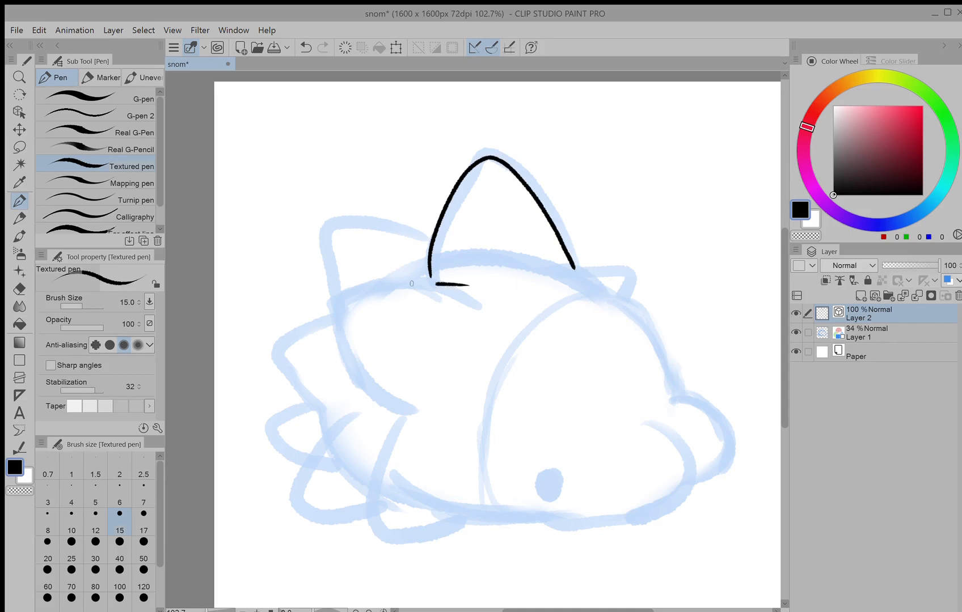
drag(411, 283, 407, 409)
mouse_move(440, 228)
mouse_down()
mouse_move(335, 222)
mouse_move(342, 297)
mouse_up()
Ink the left-side and lower-left spikes, undoing a too-long base stroke.
key(e)
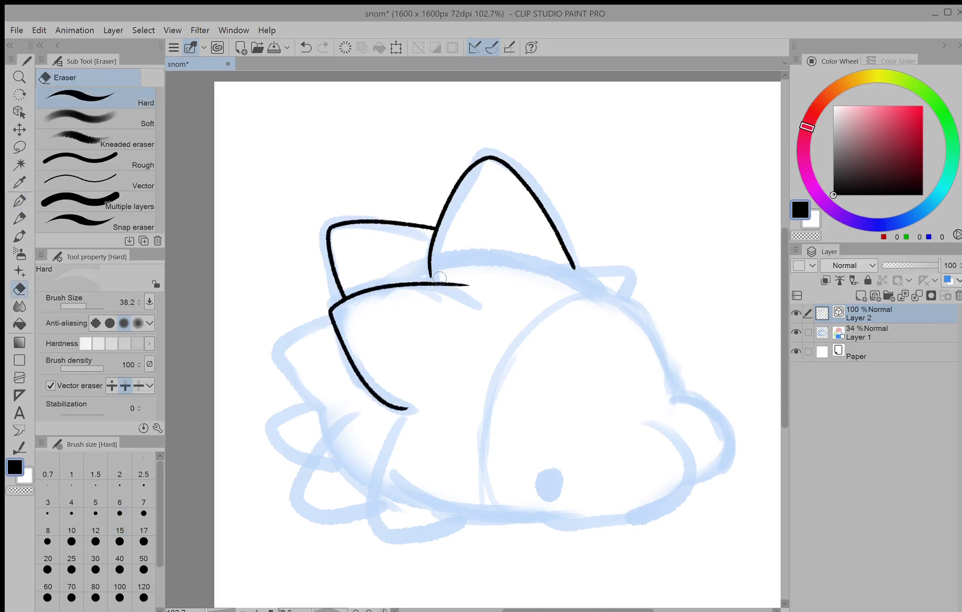
key(y)
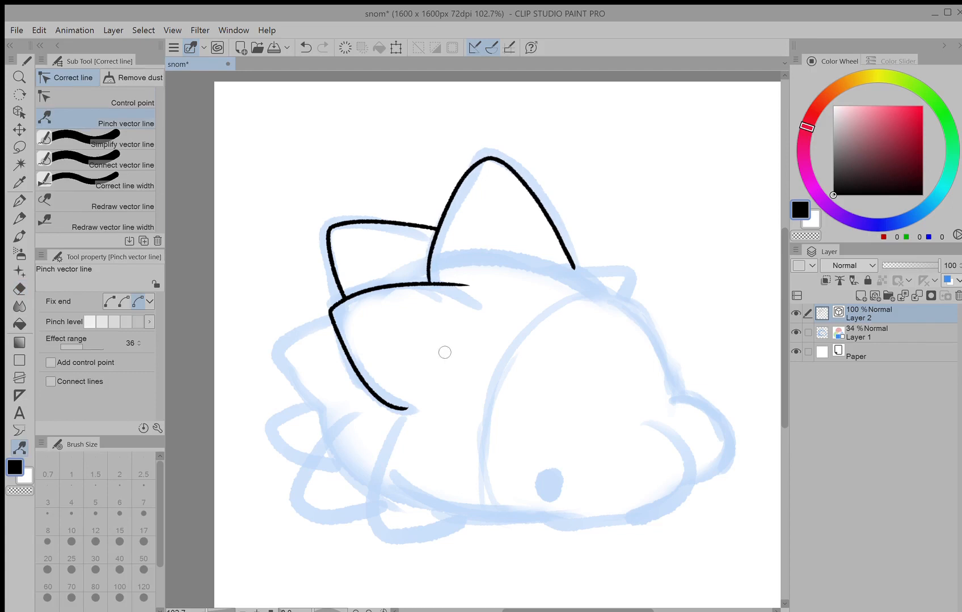
key(p)
mouse_move(329, 325)
mouse_down()
mouse_move(280, 347)
mouse_move(331, 405)
mouse_move(297, 406)
mouse_move(310, 454)
mouse_up()
mouse_move(350, 413)
mouse_down()
mouse_move(298, 496)
mouse_move(365, 521)
mouse_up()
mouse_move(404, 422)
mouse_down()
mouse_move(392, 436)
mouse_move(389, 531)
mouse_move(553, 524)
mouse_up()
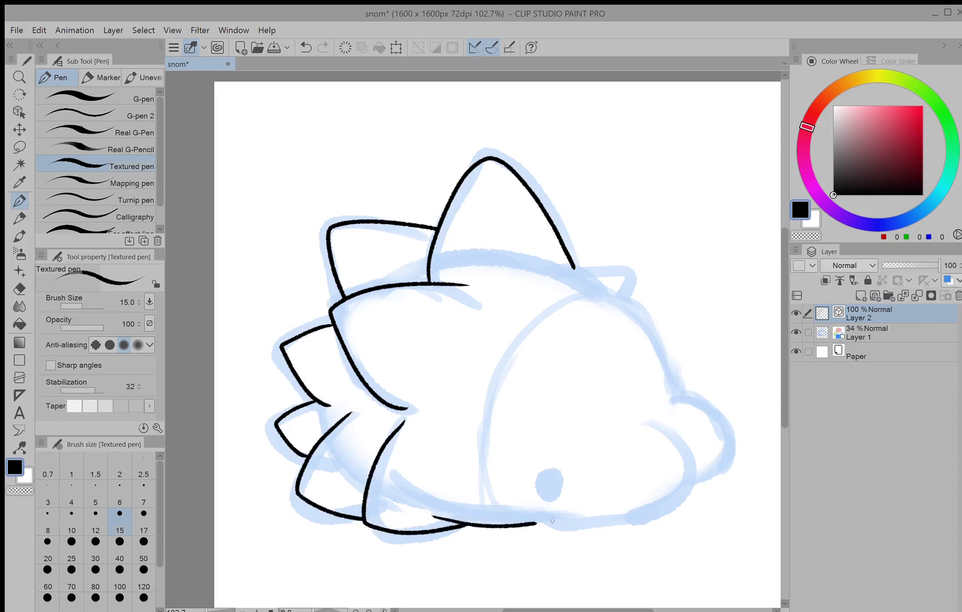
key(ctrl+z)
drag(418, 510, 506, 521)
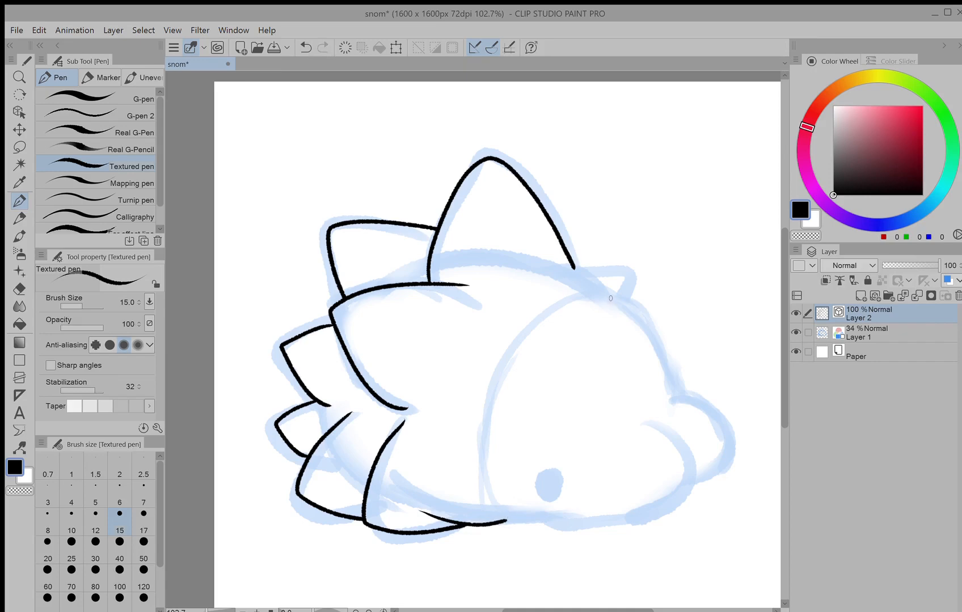
Ink the body curve to the base, the upper-right spike, the right side and the rear bump.
mouse_move(622, 299)
mouse_down()
mouse_move(605, 297)
mouse_move(487, 480)
mouse_move(504, 521)
mouse_up()
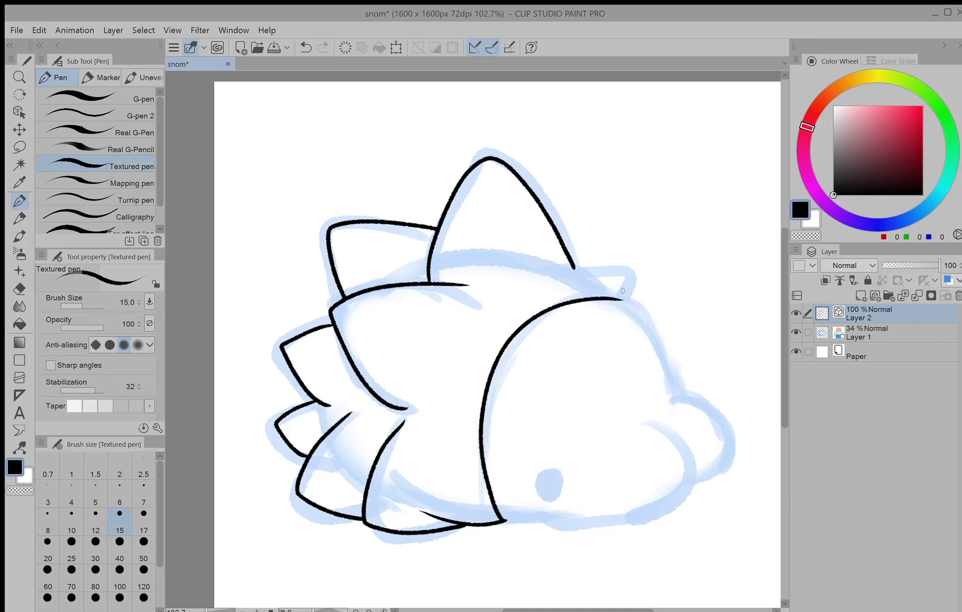
drag(628, 286, 573, 266)
mouse_move(618, 299)
mouse_down()
mouse_move(676, 391)
mouse_move(730, 448)
mouse_move(695, 482)
mouse_up()
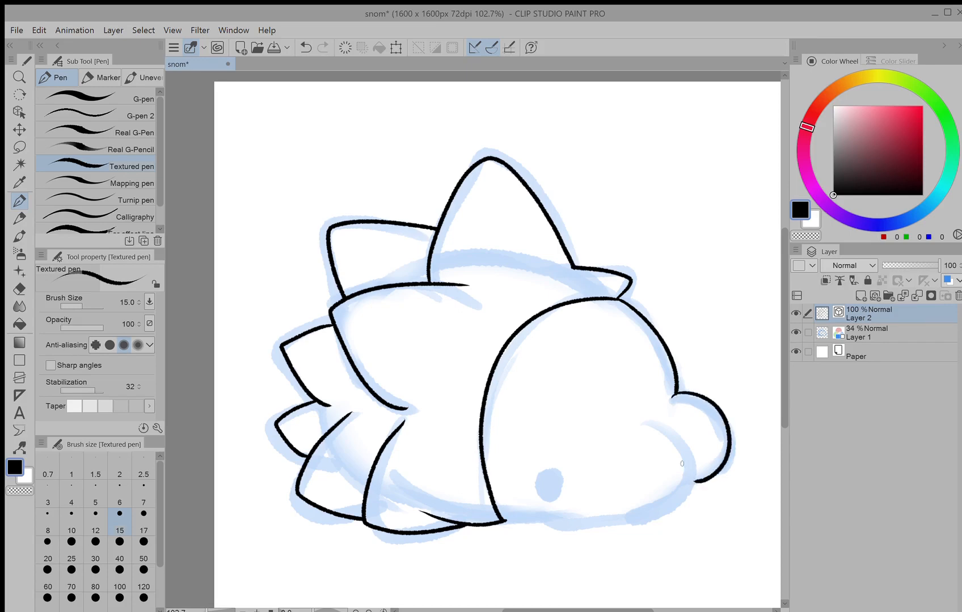
mouse_move(650, 422)
mouse_down()
mouse_move(668, 428)
mouse_move(659, 515)
mouse_move(503, 522)
mouse_up()
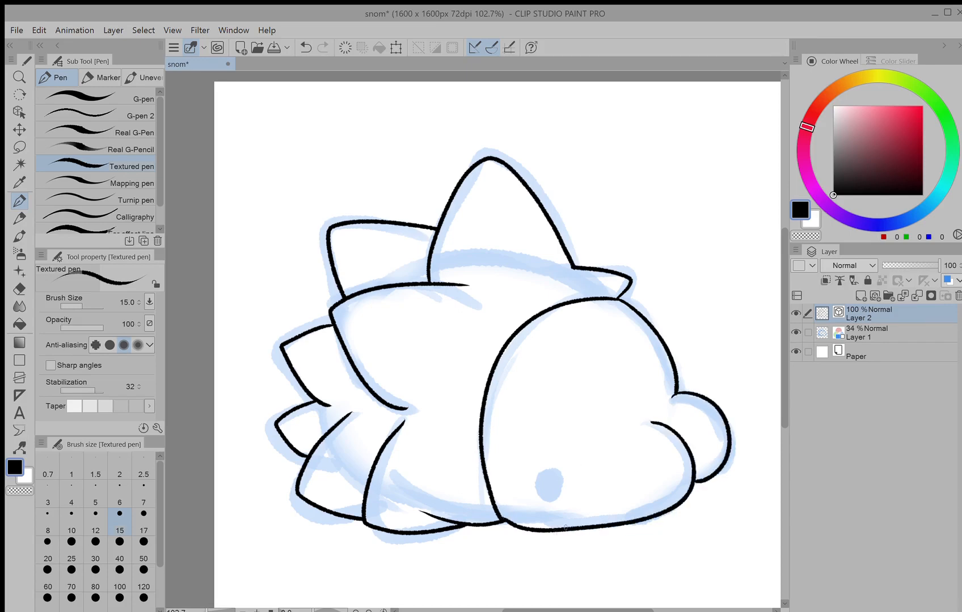
Undo a pinch on the base outline and smooth it with Simplify vector line instead.
key(y)
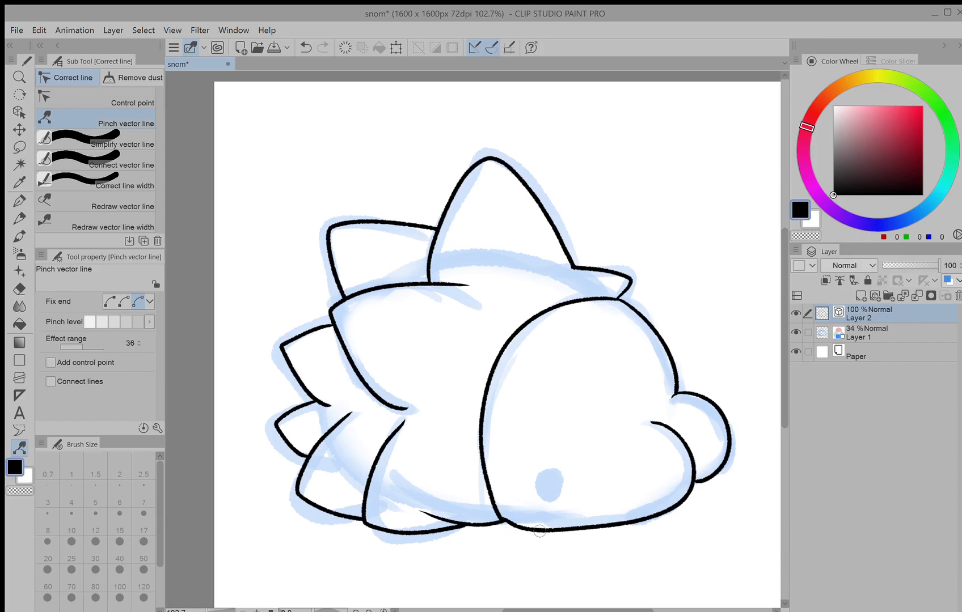
mouse_move(509, 524)
mouse_down()
mouse_move(558, 542)
mouse_move(559, 529)
mouse_up()
key(ctrl+z)
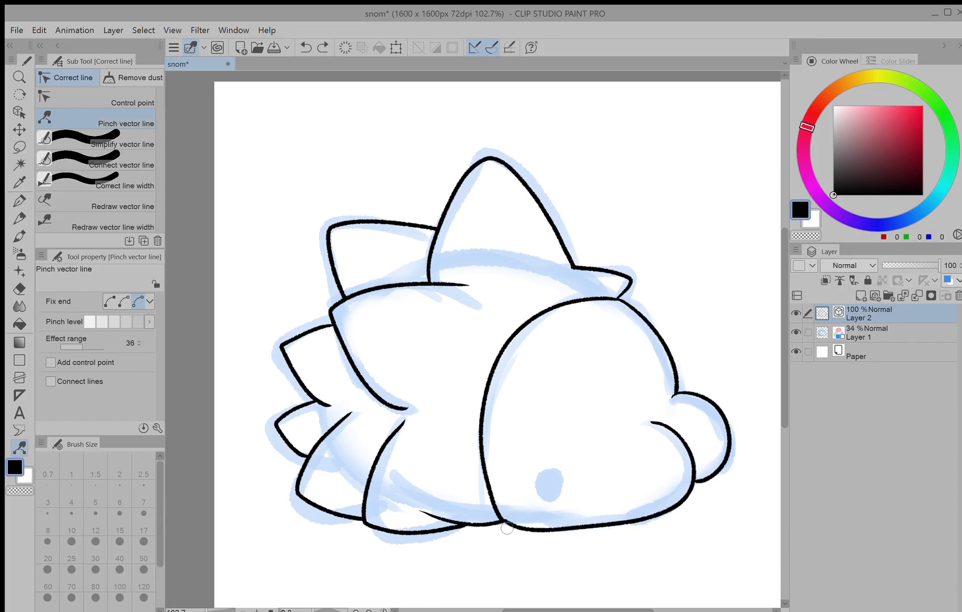
key(period)
drag(527, 529, 583, 536)
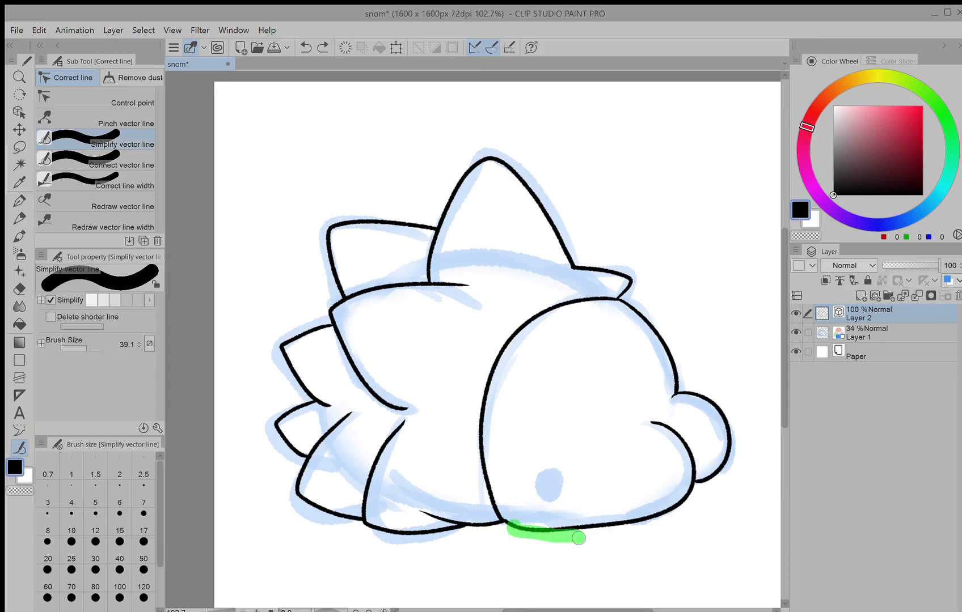
key(o)
click(544, 541)
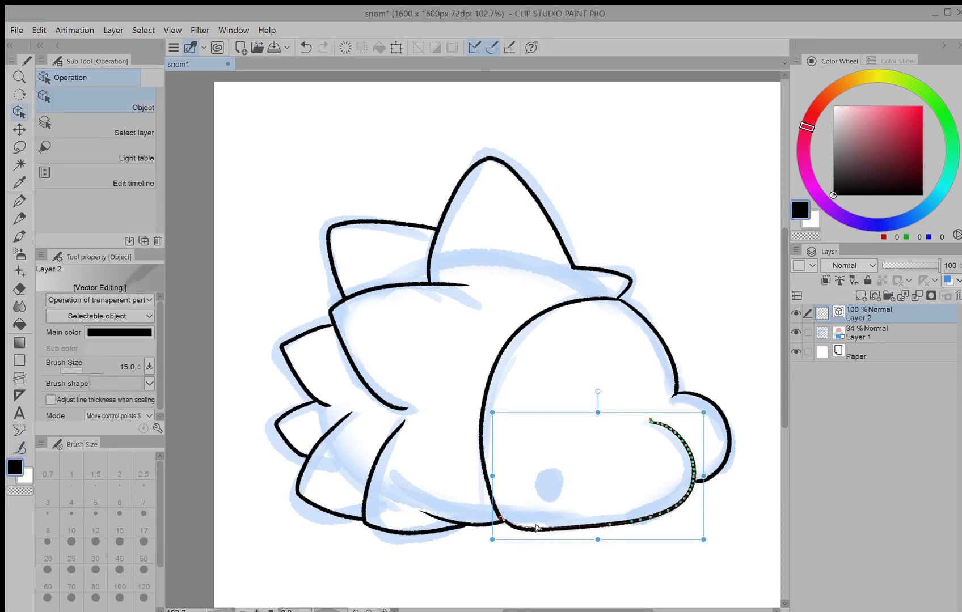
Draw a small black oval over the blue blob on the body and select it.
key(p)
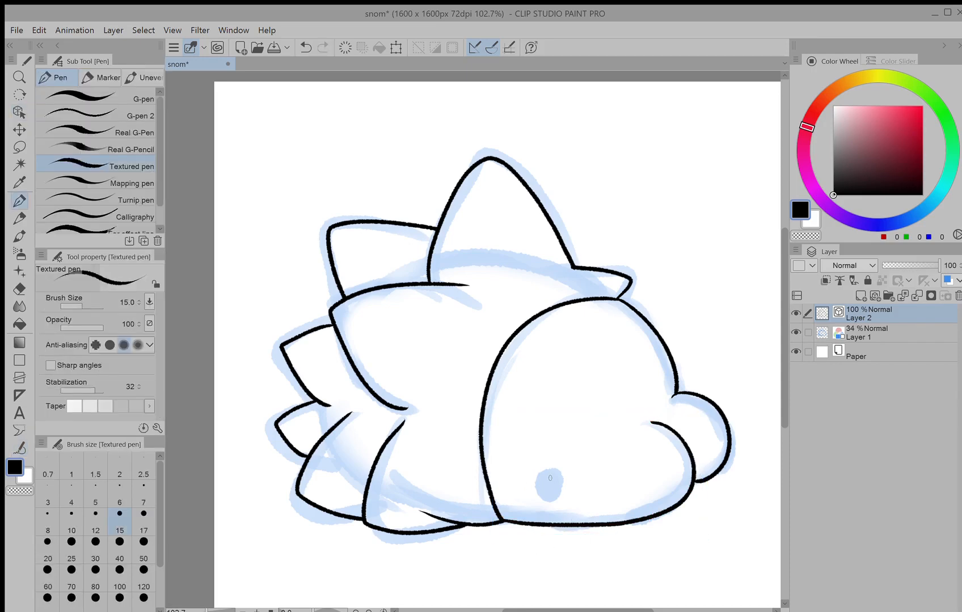
mouse_move(549, 478)
mouse_down()
mouse_move(544, 504)
mouse_move(551, 476)
mouse_move(548, 493)
mouse_move(556, 485)
mouse_up()
key(y)
key(o)
click(546, 486)
Nudge the oval slightly right into place and deselect it.
click(618, 468)
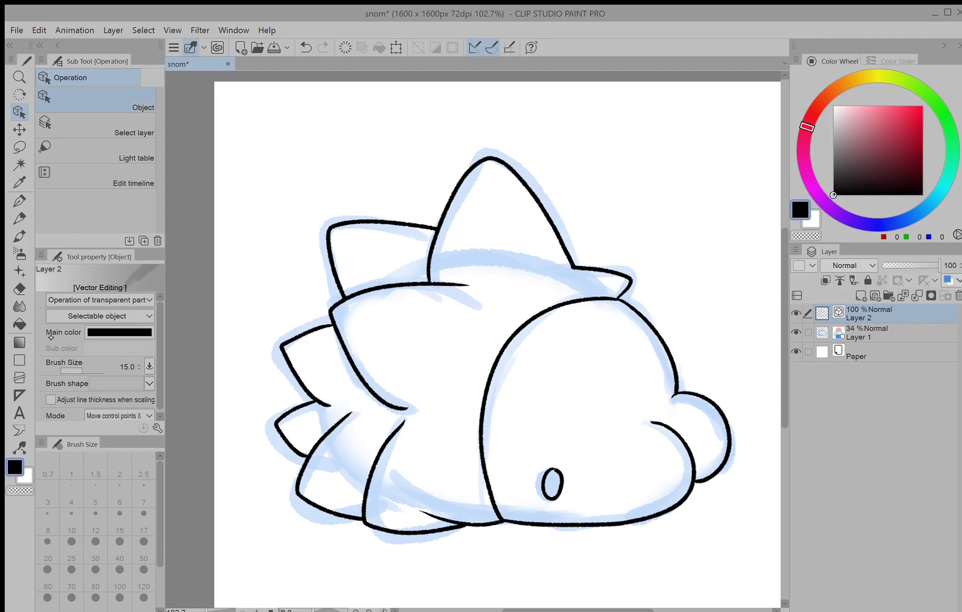
click(19, 324)
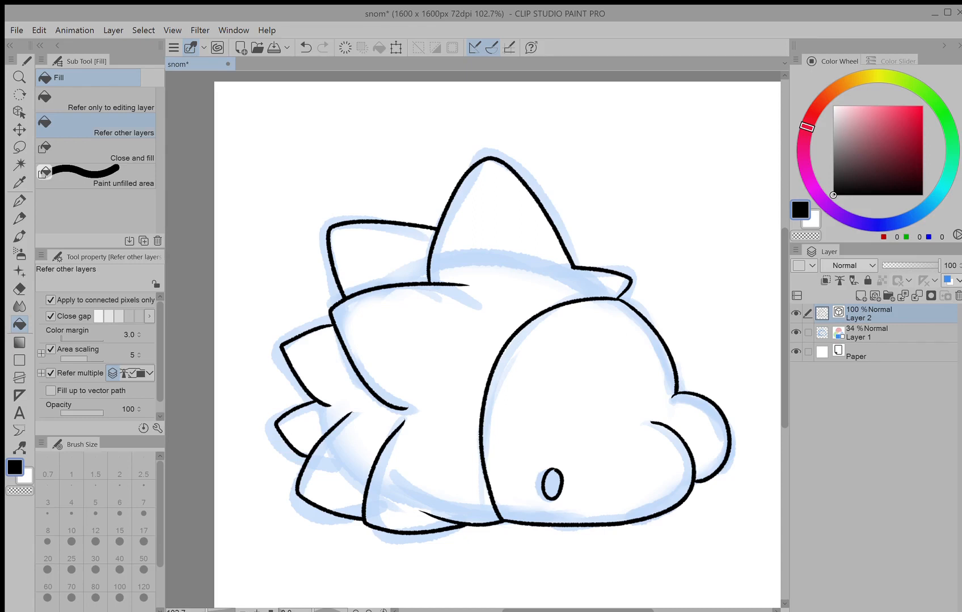
Add a new layer above the sketch, hide the blue sketch and auto-select tightly along the line art.
click(880, 329)
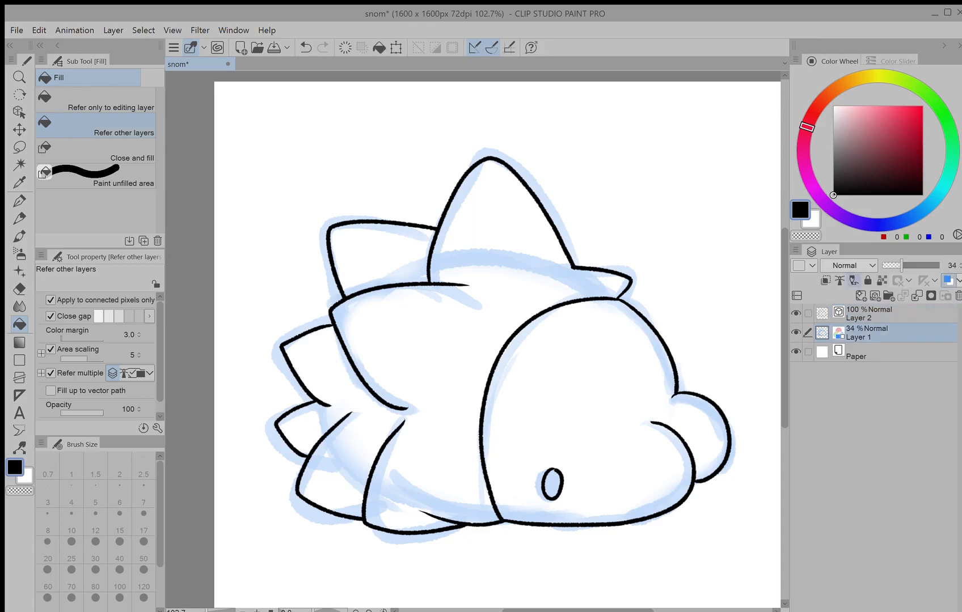
click(860, 295)
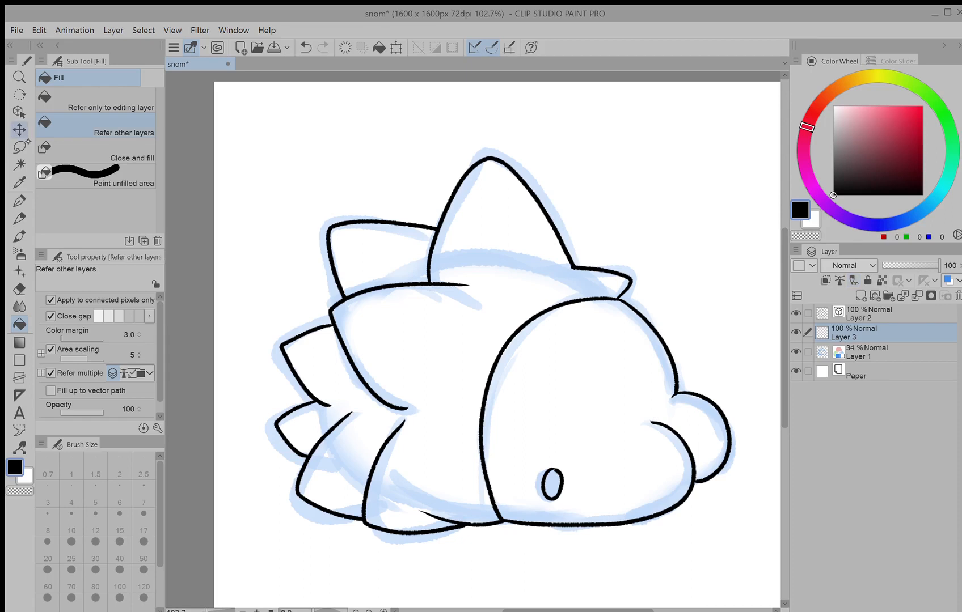
click(20, 164)
click(248, 150)
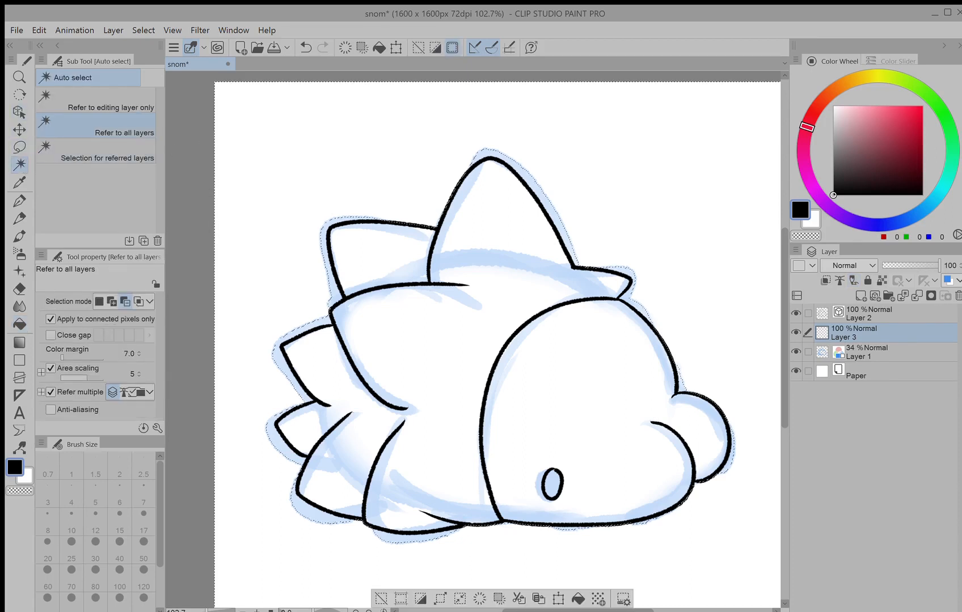
click(795, 351)
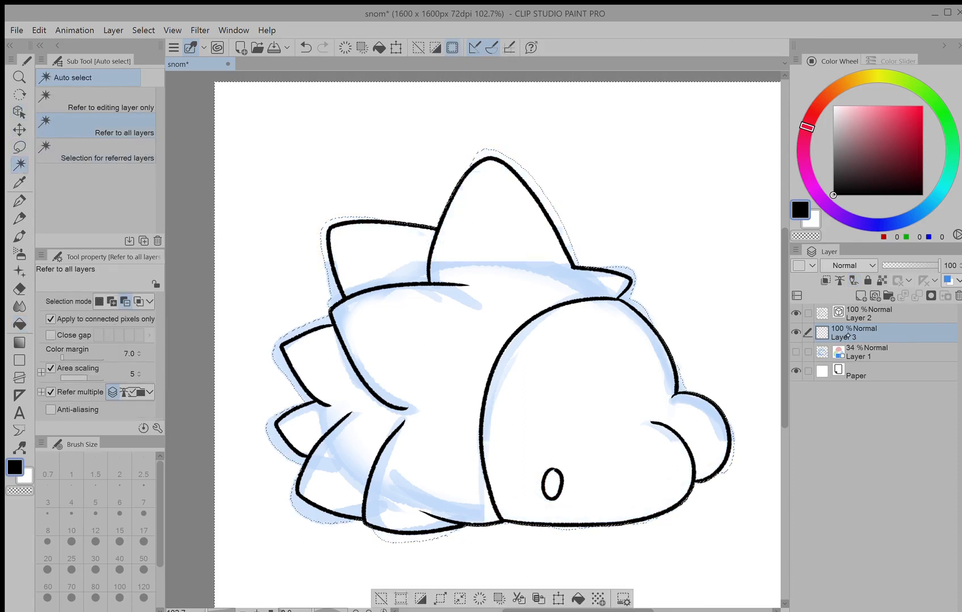
click(646, 213)
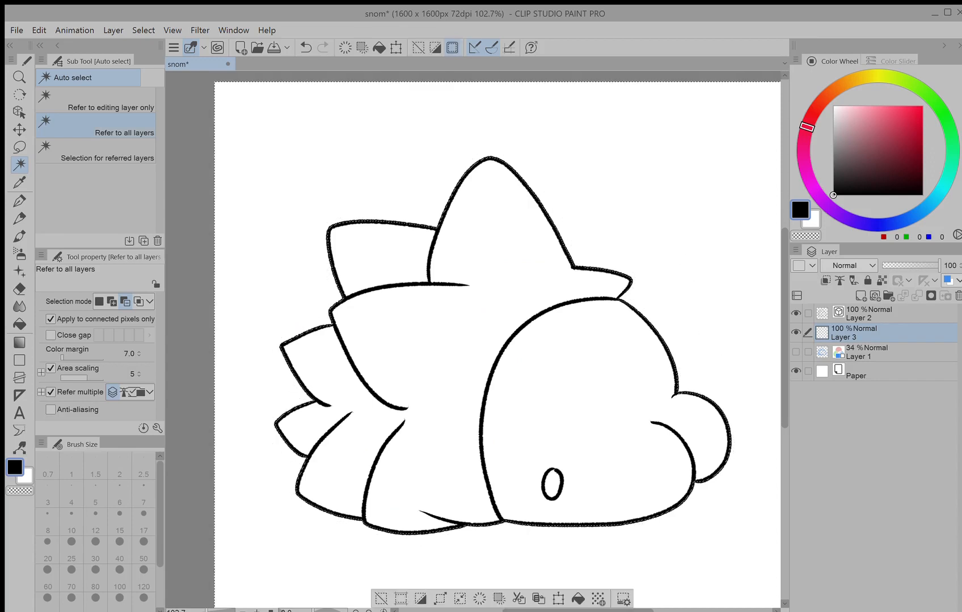
Fill the creature with a light periwinkle blue referring only to the editing layer, then clear the selection.
key(g)
key(g)
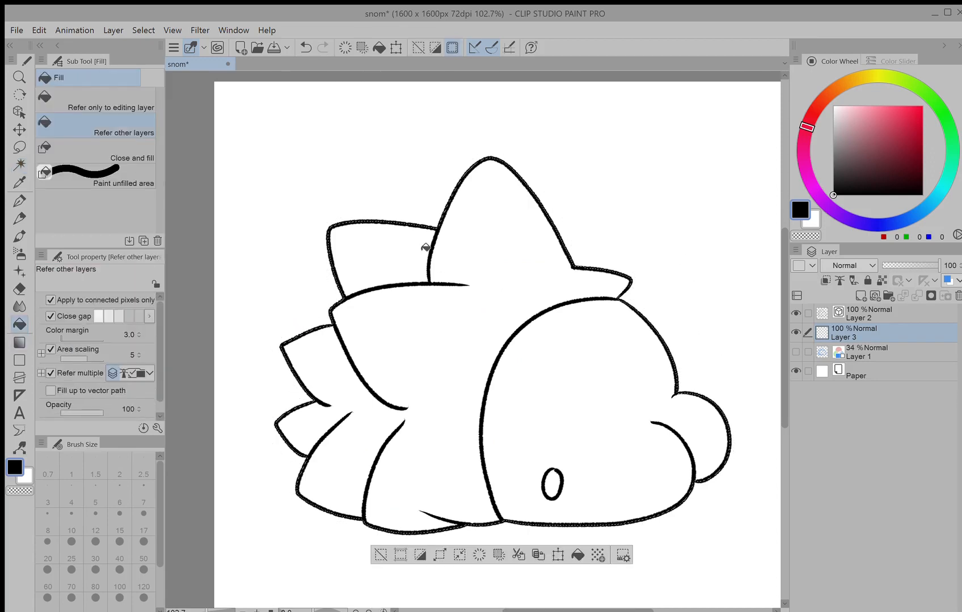
click(139, 107)
click(904, 220)
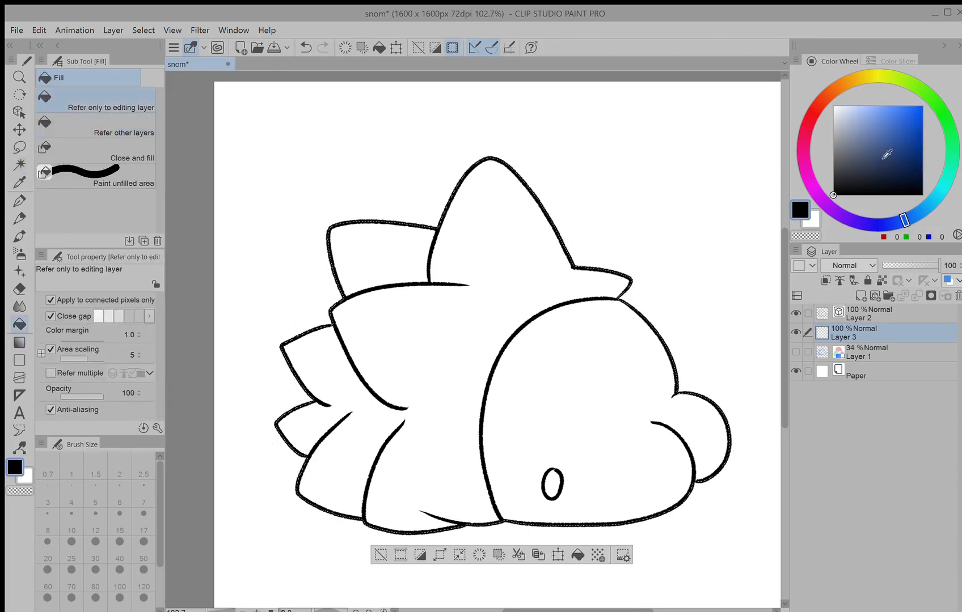
click(864, 119)
click(516, 323)
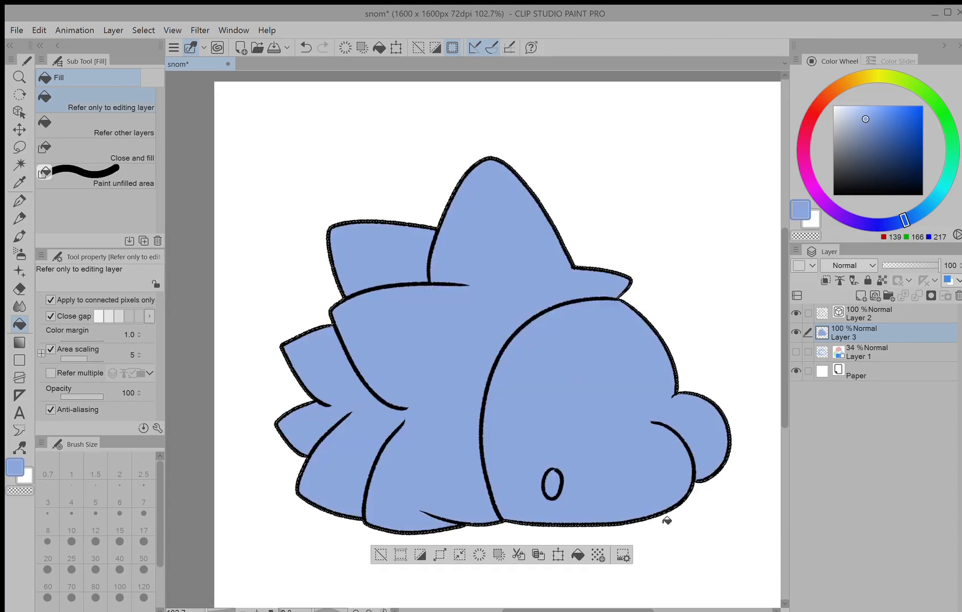
key(ctrl+d)
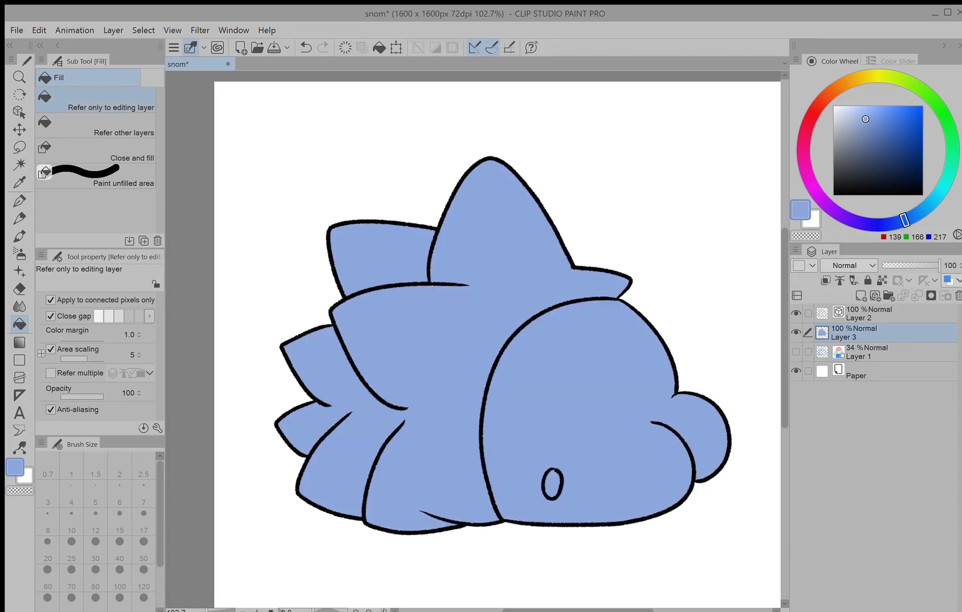